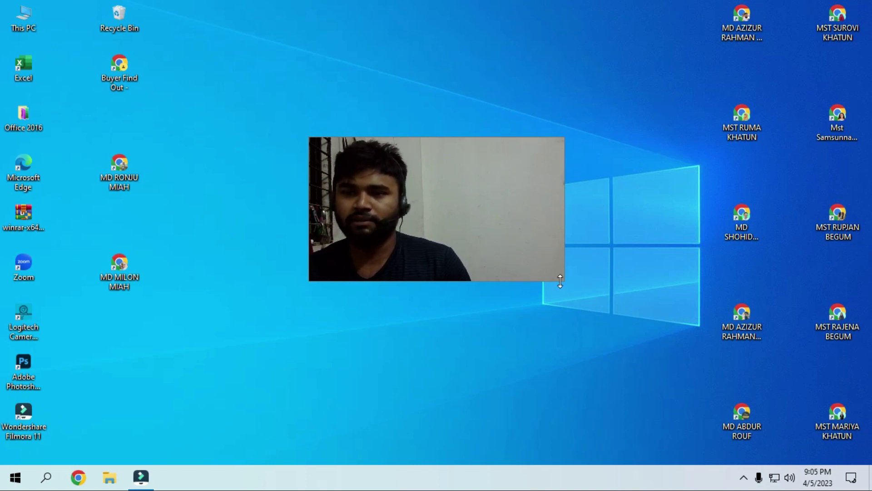
{"action": "left_click_drag", "start_coordinate": [564, 280], "coordinate": [370, 207]}
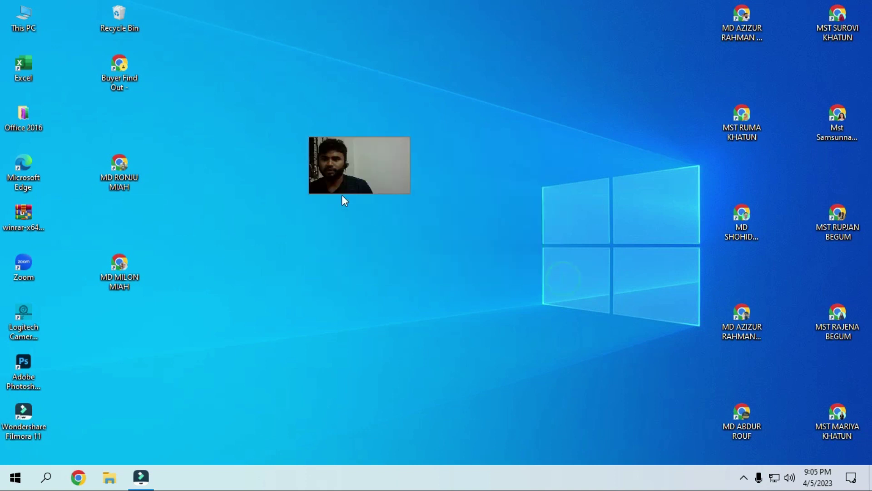
{"action": "left_click_drag", "start_coordinate": [372, 160], "coordinate": [639, 456]}
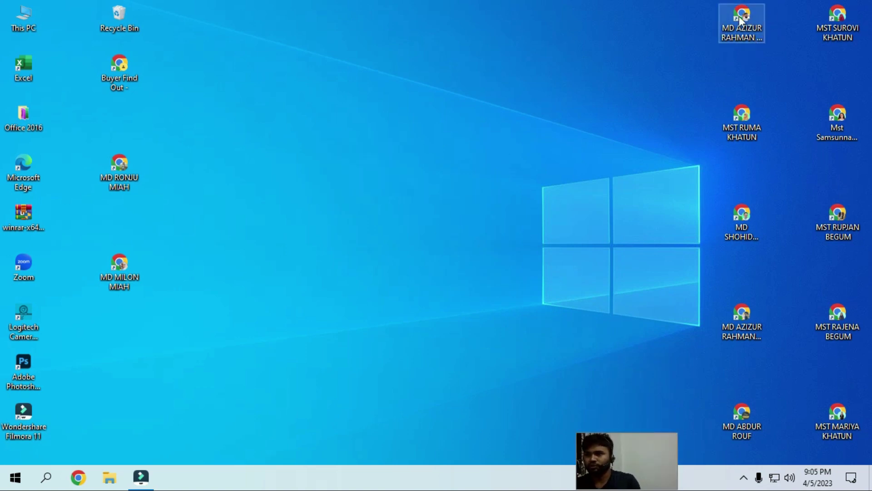
{"action": "double_click", "coordinate": [741, 20]}
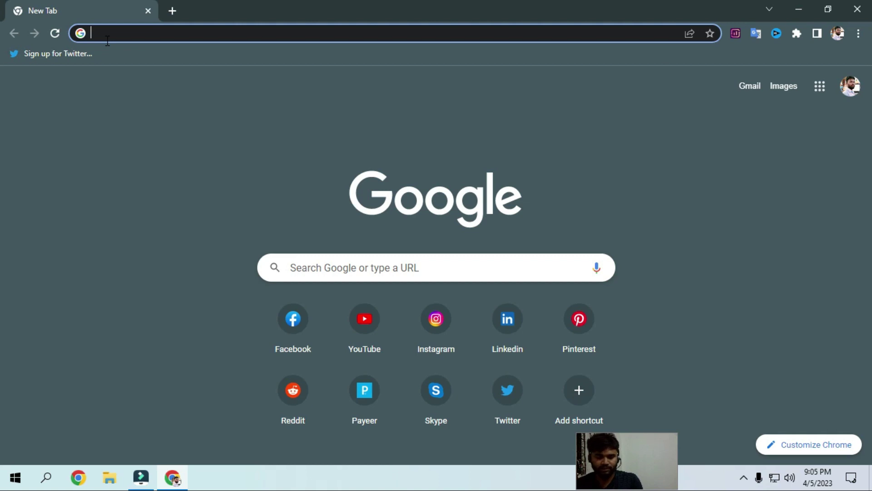
{"action": "type", "text": "www.seokeywords.xyz"}
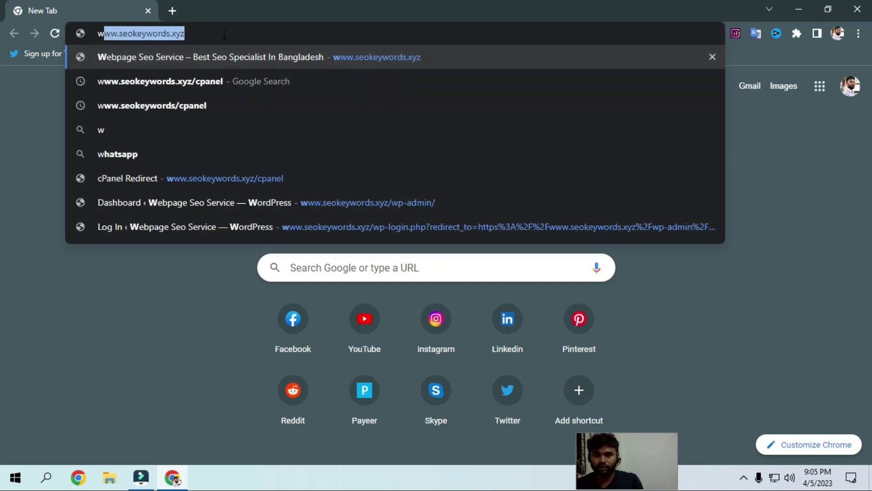
{"action": "left_click", "coordinate": [224, 34]}
{"action": "type", "text": "/ca"}
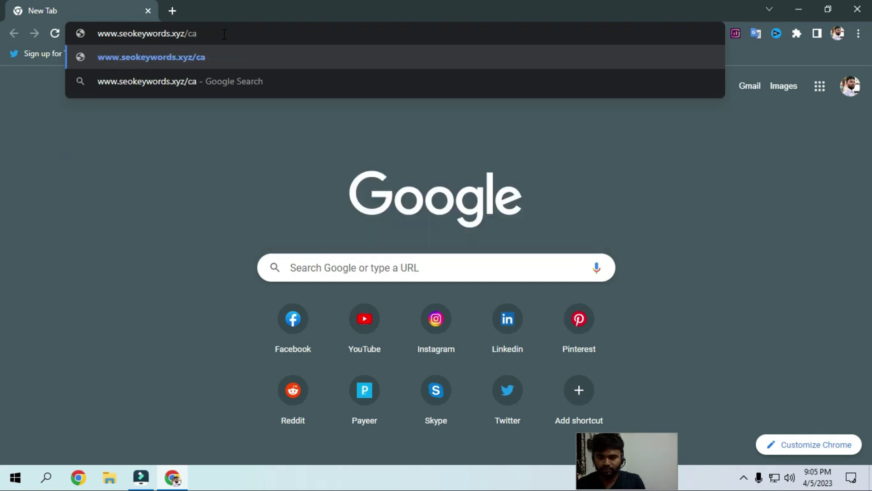
{"action": "key", "text": "BackSpace"}
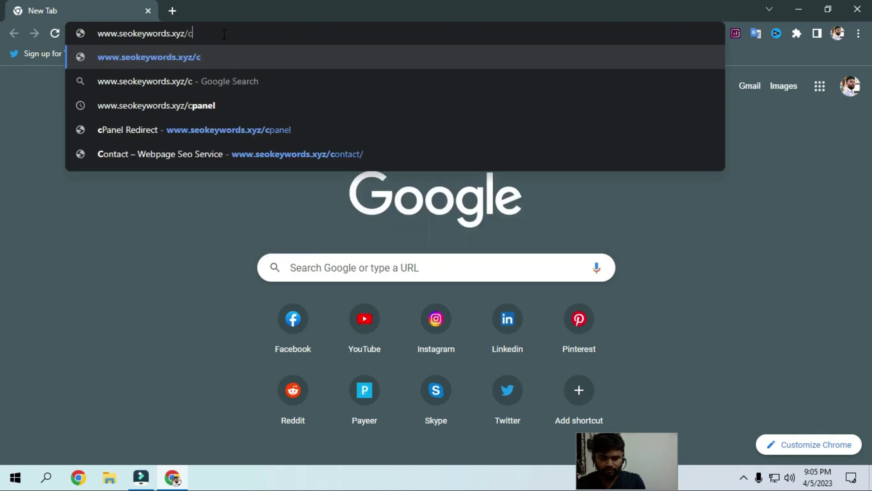
{"action": "type", "text": "panel"}
{"action": "key", "text": "Return"}
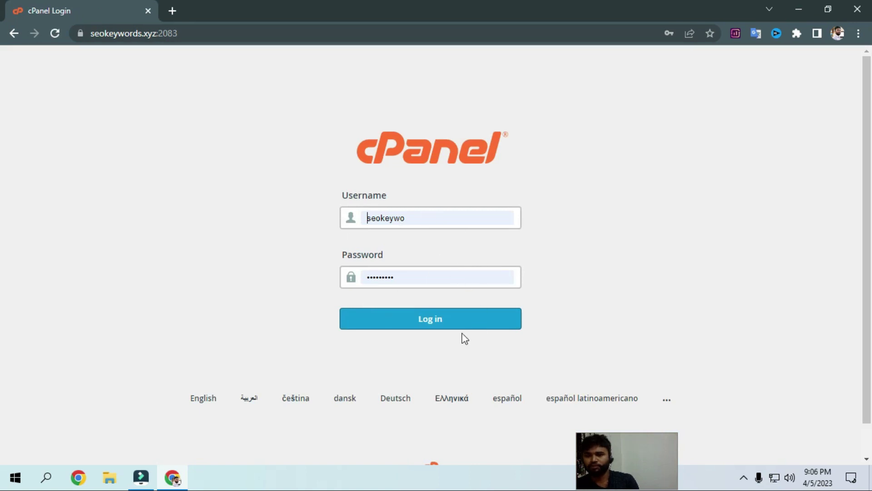
Log in to cPanel with the prefilled credentials and go to Email Accounts
{"action": "left_click", "coordinate": [468, 318]}
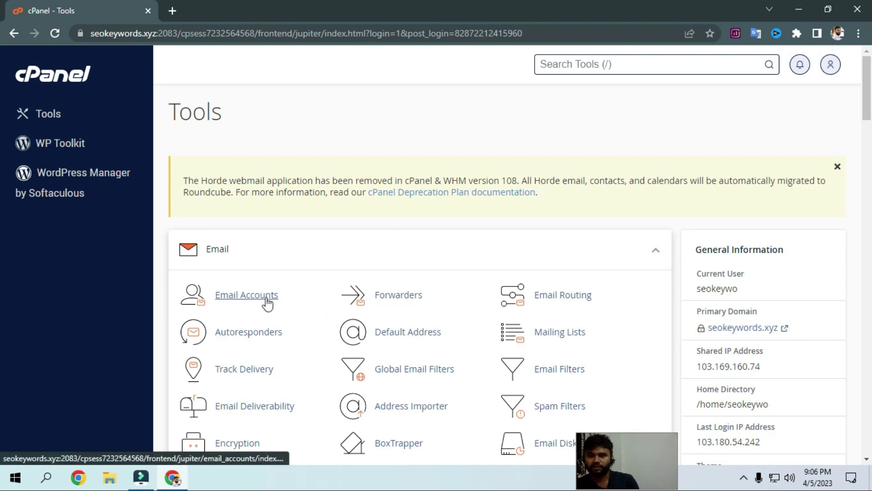
{"action": "left_click", "coordinate": [240, 298]}
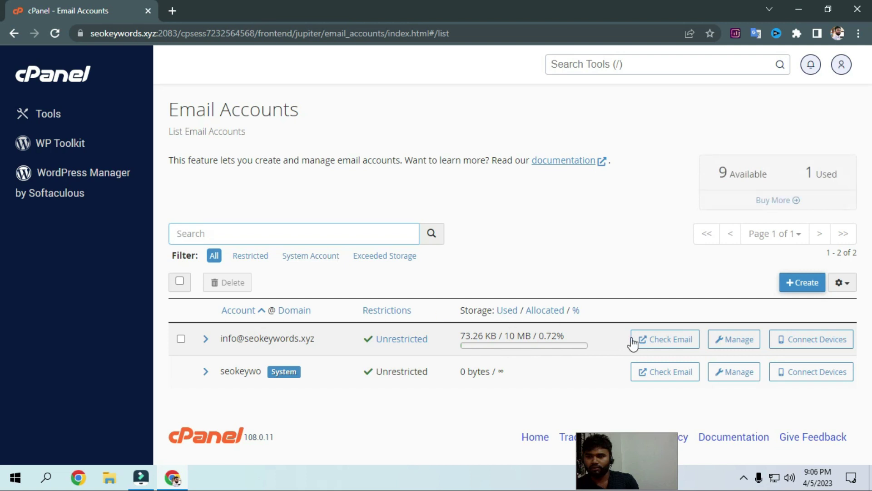
{"action": "left_click", "coordinate": [806, 285]}
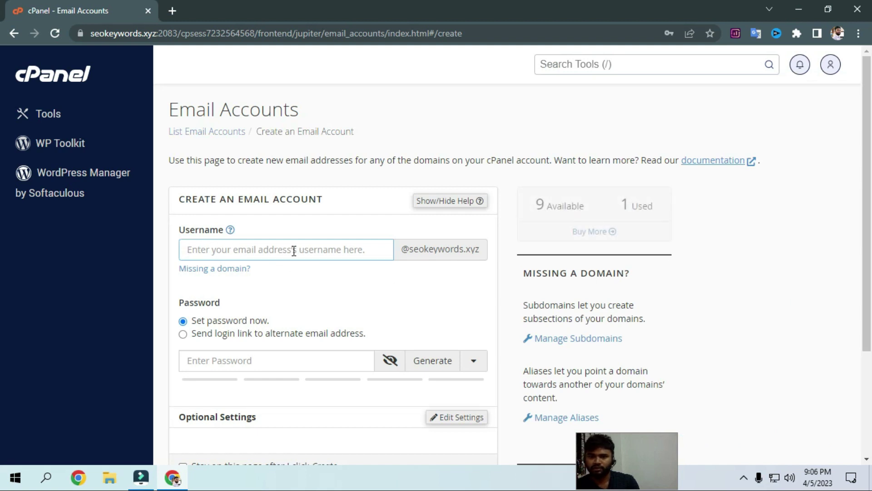
{"action": "left_click", "coordinate": [284, 247]}
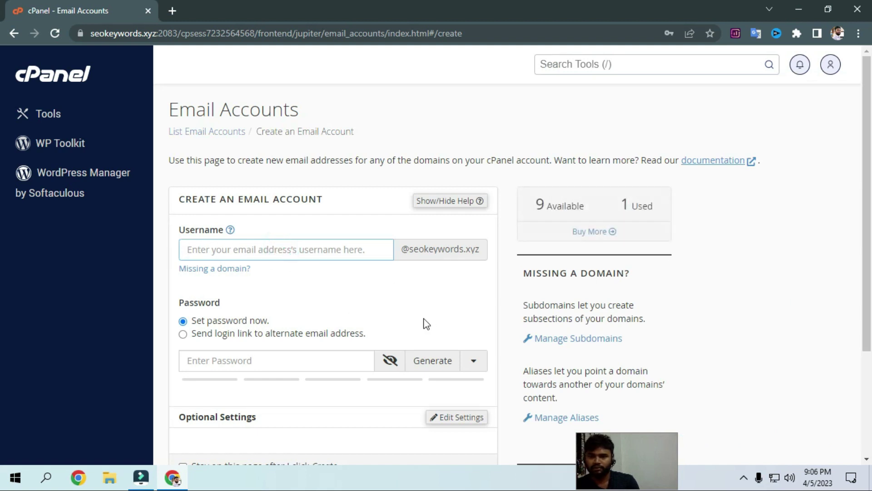
{"action": "scroll", "coordinate": [242, 216], "scroll_direction": "down", "scroll_amount": 1}
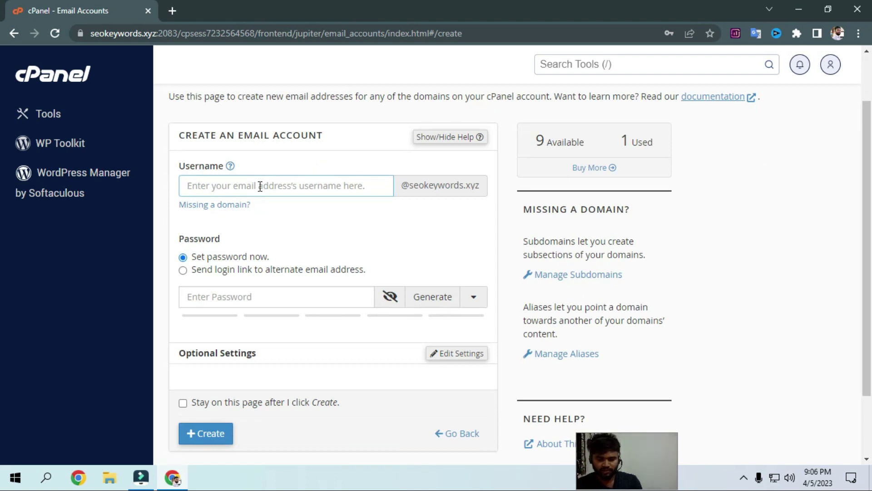
{"action": "type", "text": "admin"}
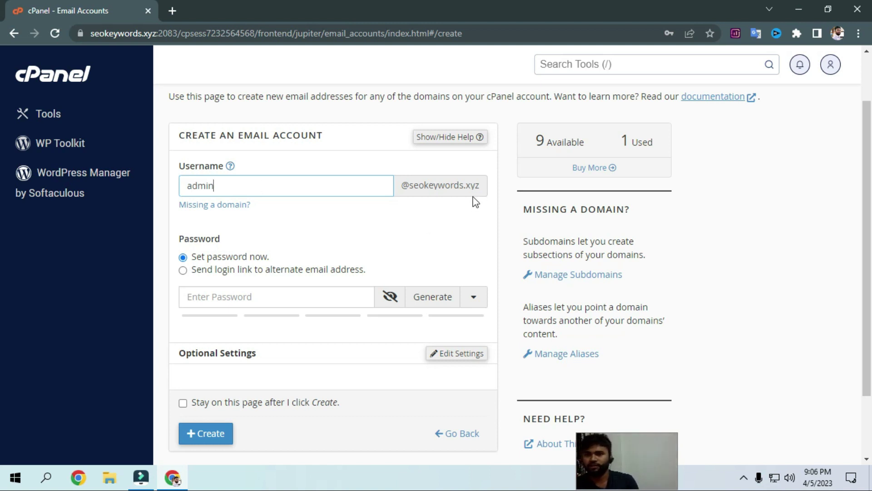
{"action": "left_click", "coordinate": [261, 298]}
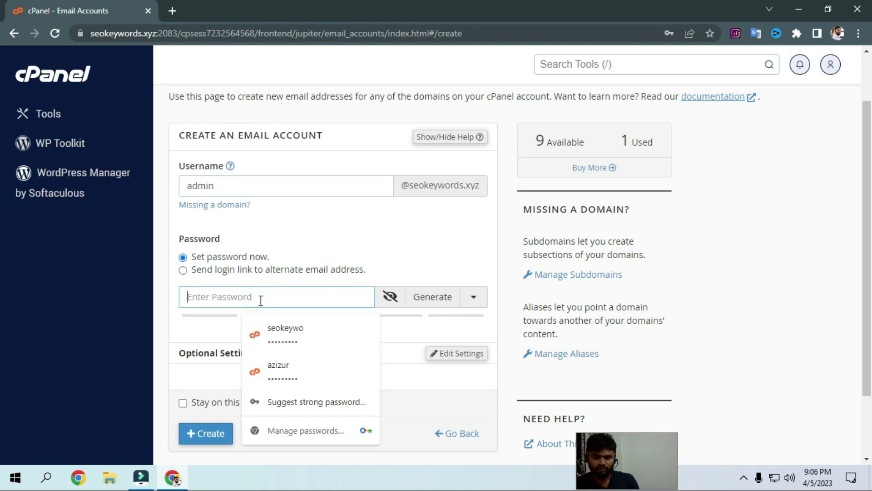
{"action": "type", "text": "••"}
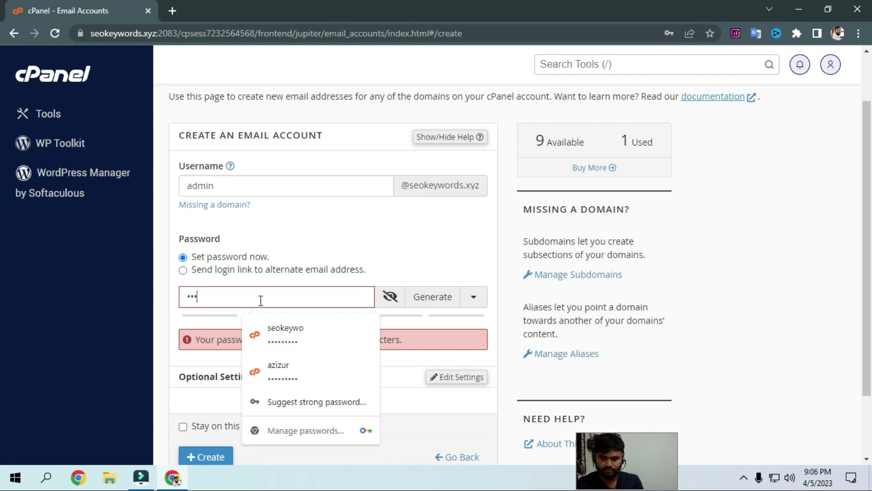
{"action": "type", "text": "••••••"}
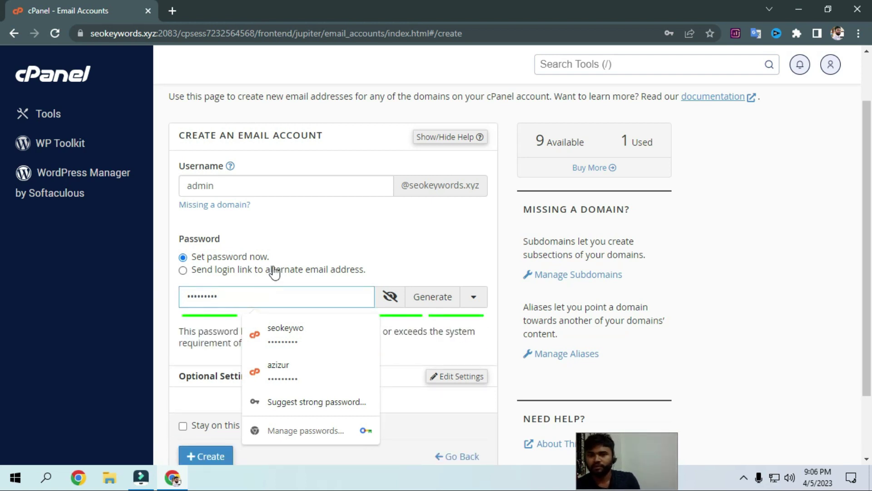
{"action": "left_click", "coordinate": [428, 256]}
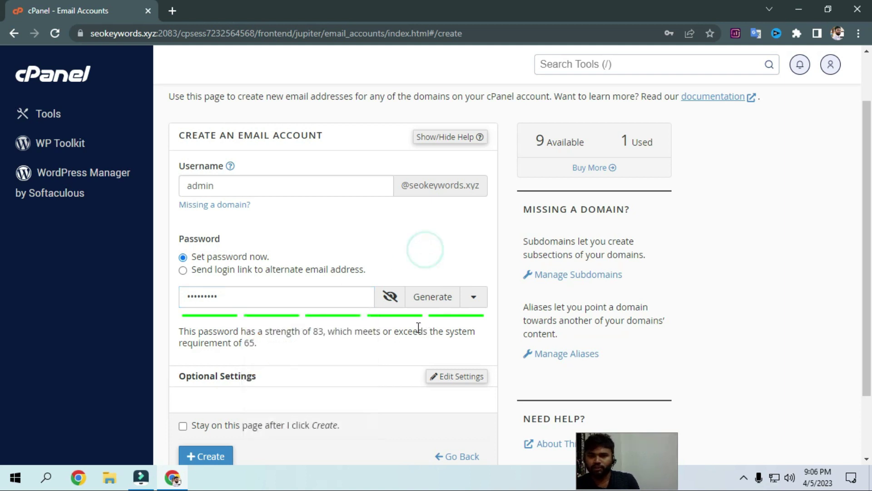
{"action": "scroll", "coordinate": [429, 370], "scroll_direction": "down", "scroll_amount": 1}
{"action": "scroll", "coordinate": [429, 370], "scroll_direction": "down", "scroll_amount": 1}
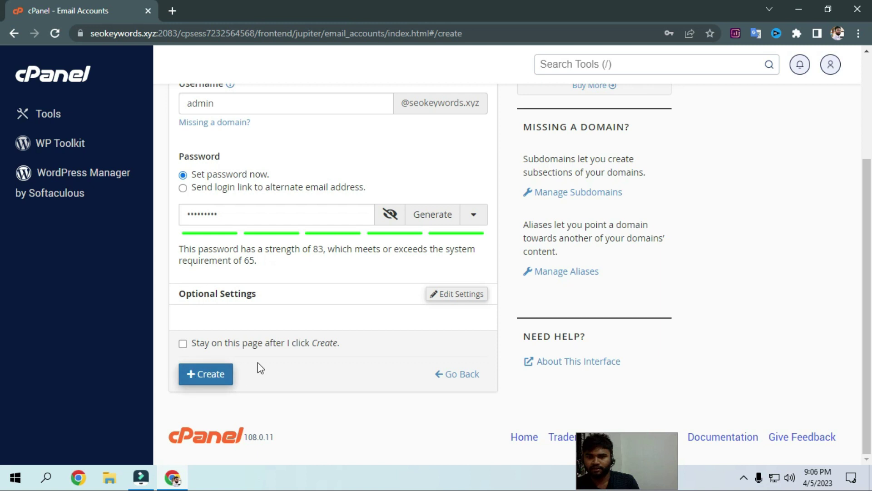
{"action": "left_click", "coordinate": [193, 377]}
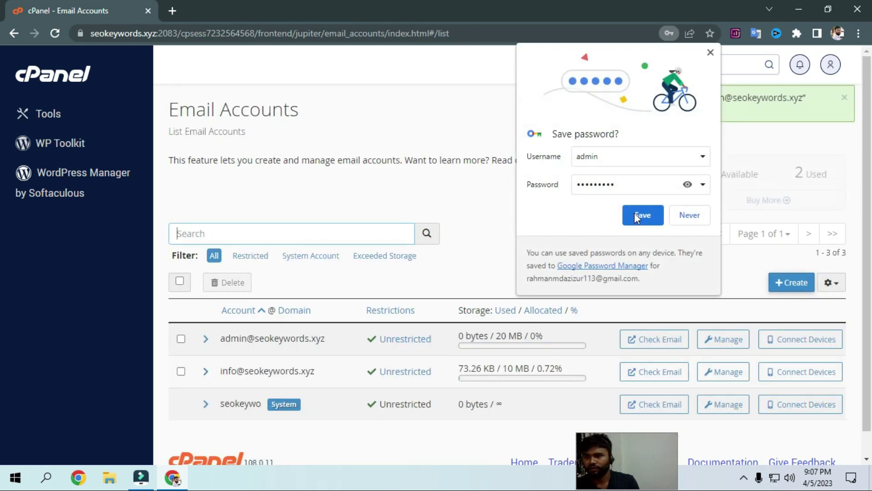
Dismiss Chrome's save-password offer and open the admin mailbox's settings
{"action": "left_click", "coordinate": [641, 218]}
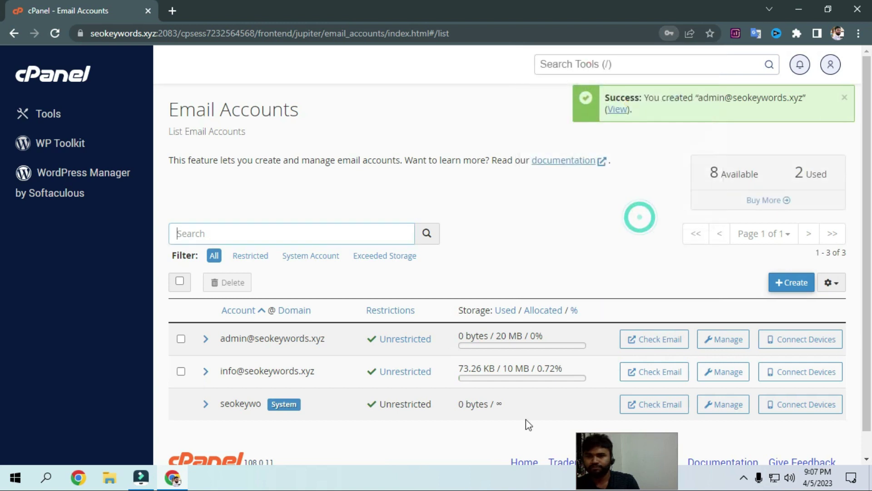
{"action": "scroll", "coordinate": [324, 384], "scroll_direction": "down", "scroll_amount": 1}
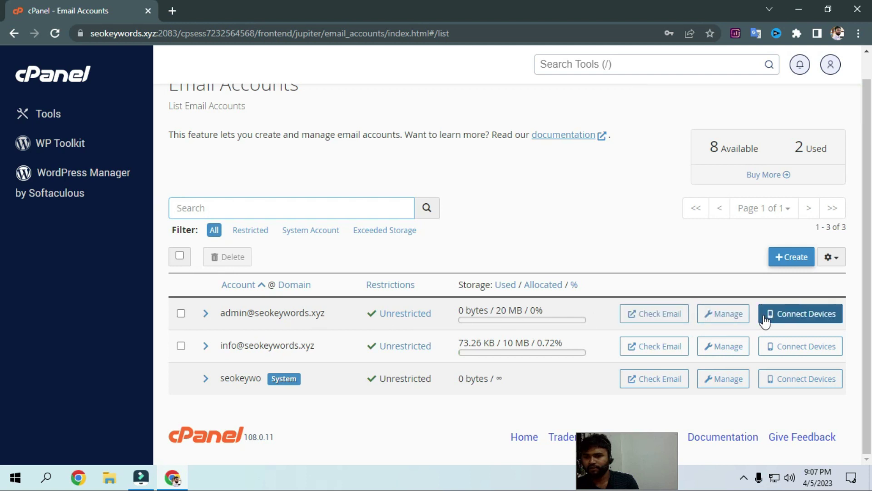
{"action": "left_click", "coordinate": [727, 313]}
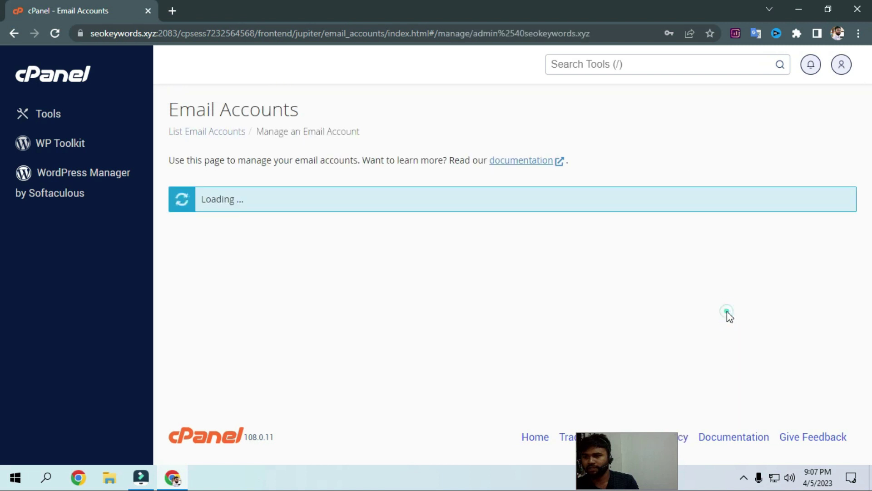
{"action": "scroll", "coordinate": [328, 422], "scroll_direction": "down", "scroll_amount": 3}
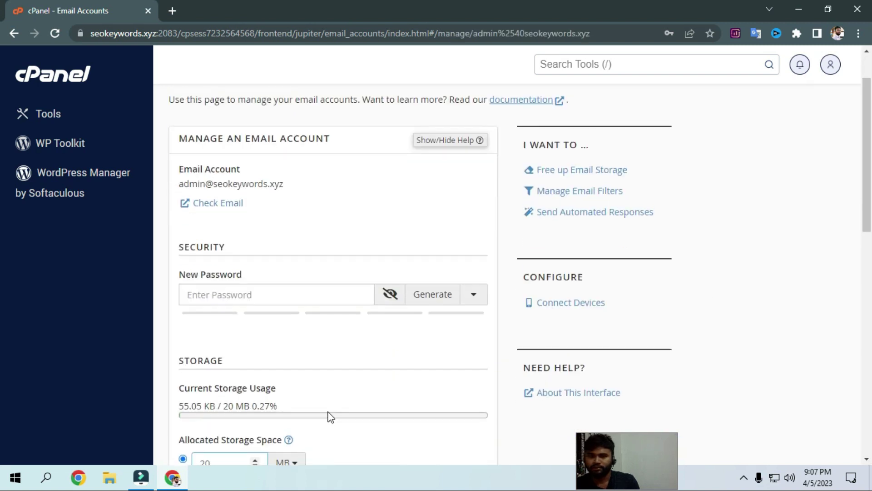
{"action": "scroll", "coordinate": [317, 406], "scroll_direction": "down", "scroll_amount": 3}
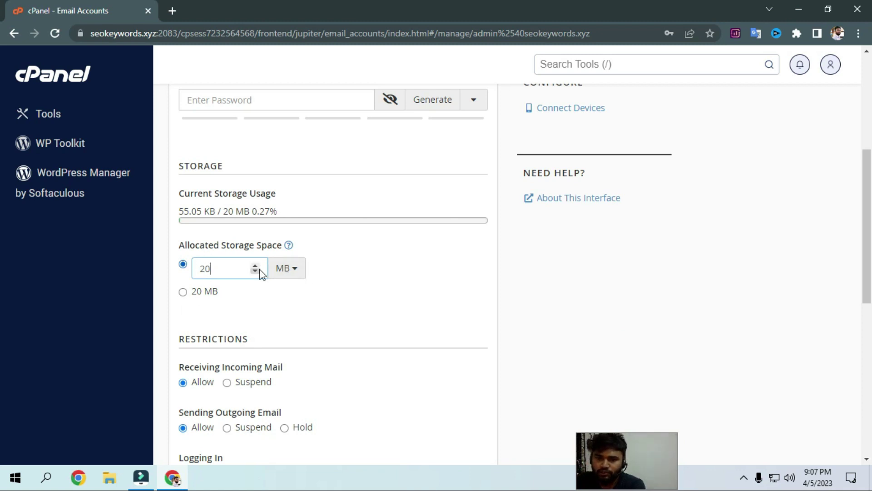
Set the admin mailbox's allocated storage to 10 MB and save it, declining the password update
{"action": "double_click", "coordinate": [227, 268]}
{"action": "key", "text": "BackSpace"}
{"action": "type", "text": "1"}
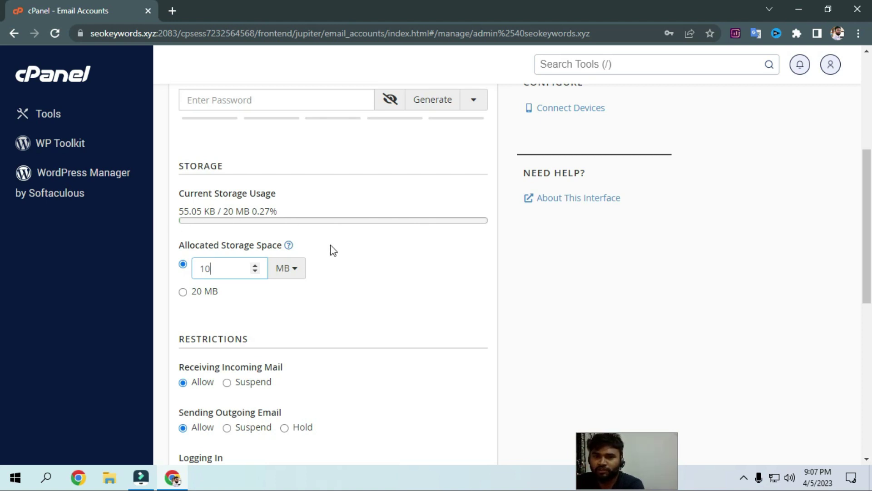
{"action": "left_click", "coordinate": [369, 278]}
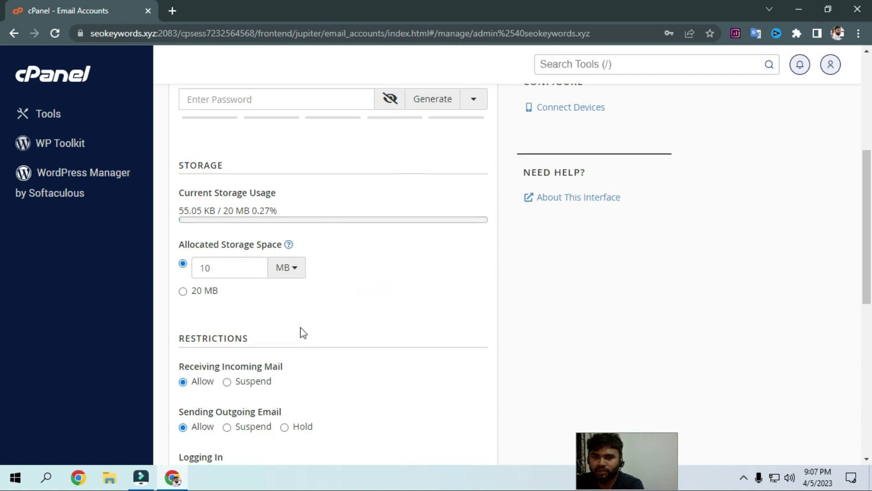
{"action": "scroll", "coordinate": [301, 327], "scroll_direction": "down", "scroll_amount": 5}
{"action": "scroll", "coordinate": [309, 334], "scroll_direction": "down", "scroll_amount": 3}
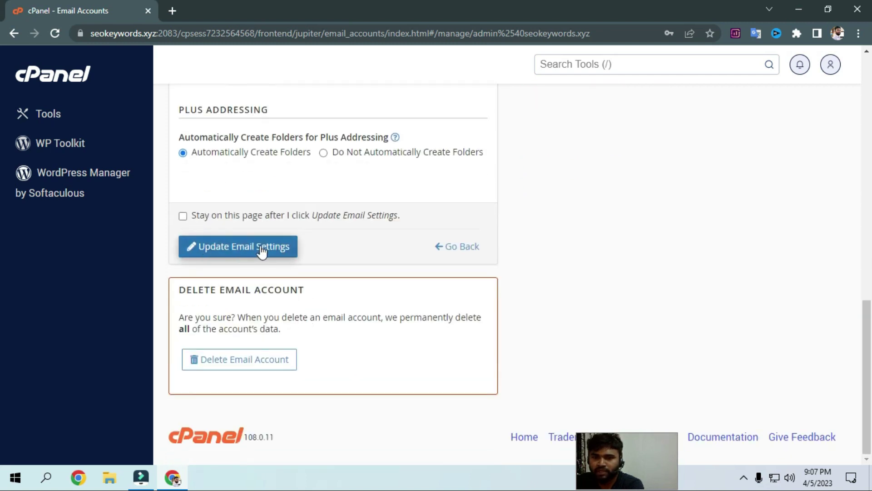
{"action": "left_click", "coordinate": [233, 249]}
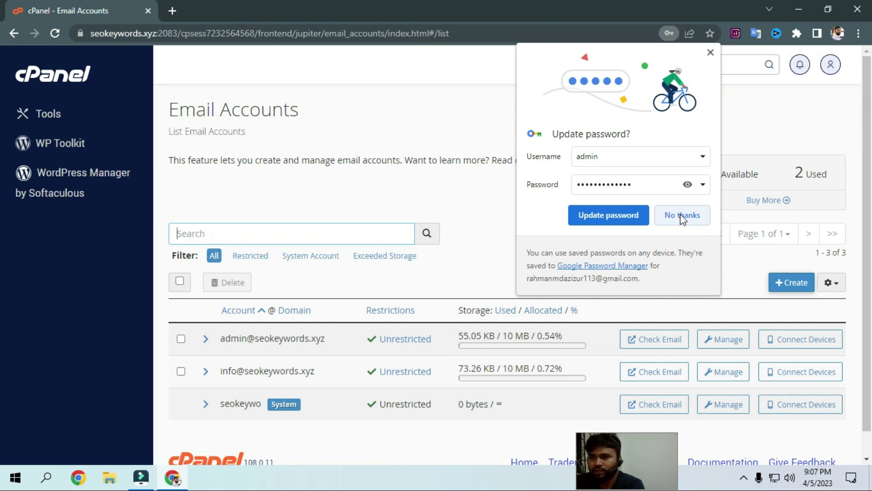
{"action": "left_click", "coordinate": [682, 217]}
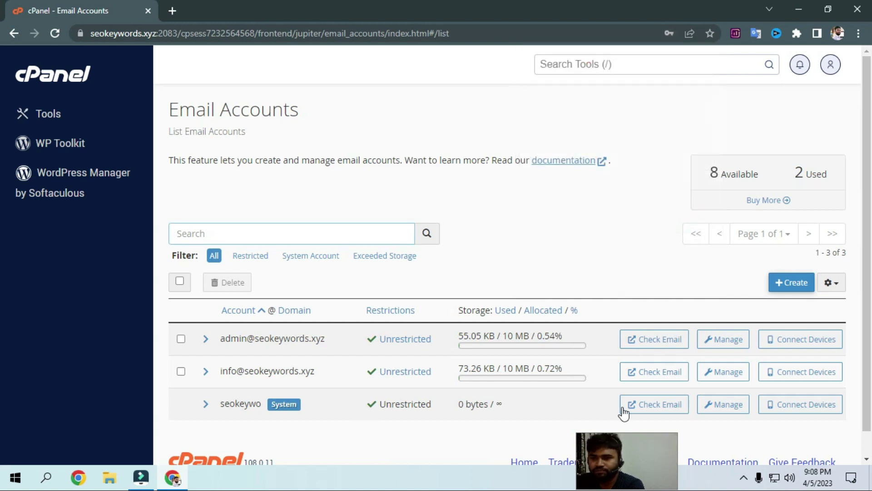
{"action": "scroll", "coordinate": [400, 380], "scroll_direction": "down", "scroll_amount": 1}
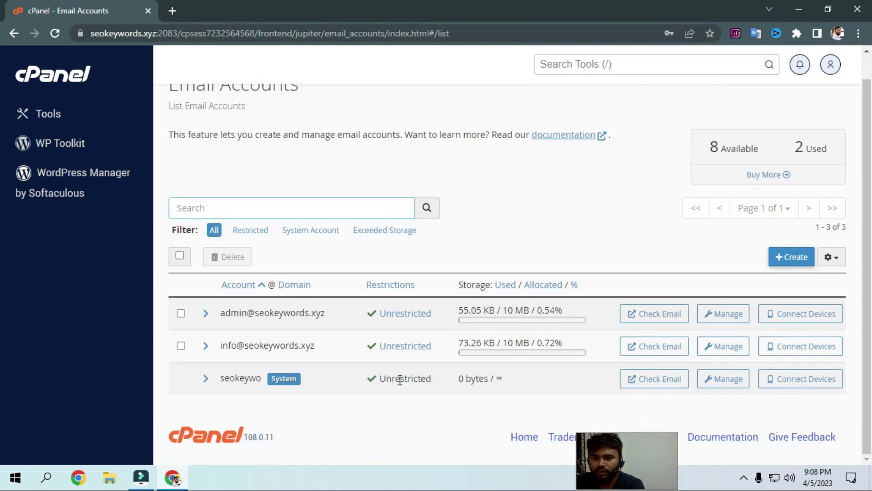
{"action": "scroll", "coordinate": [381, 382], "scroll_direction": "up", "scroll_amount": 1}
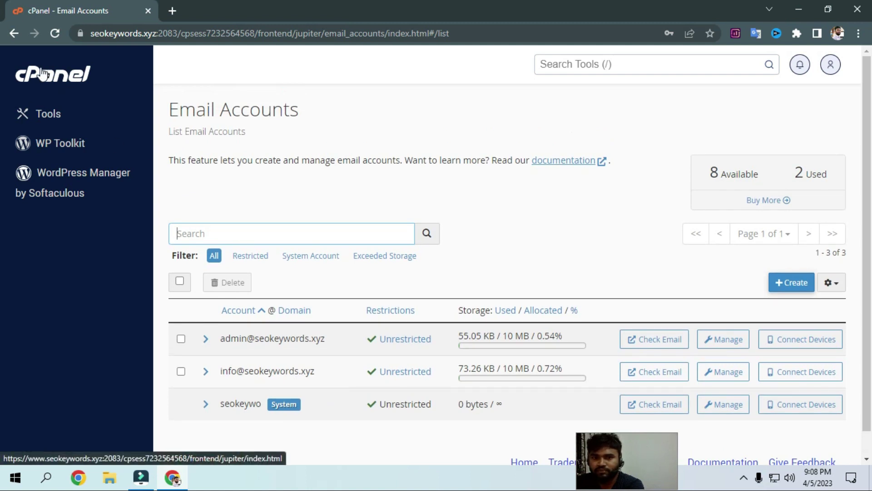
Open WordPress Manager by Softaculous and start a new WordPress install
{"action": "left_click", "coordinate": [75, 181]}
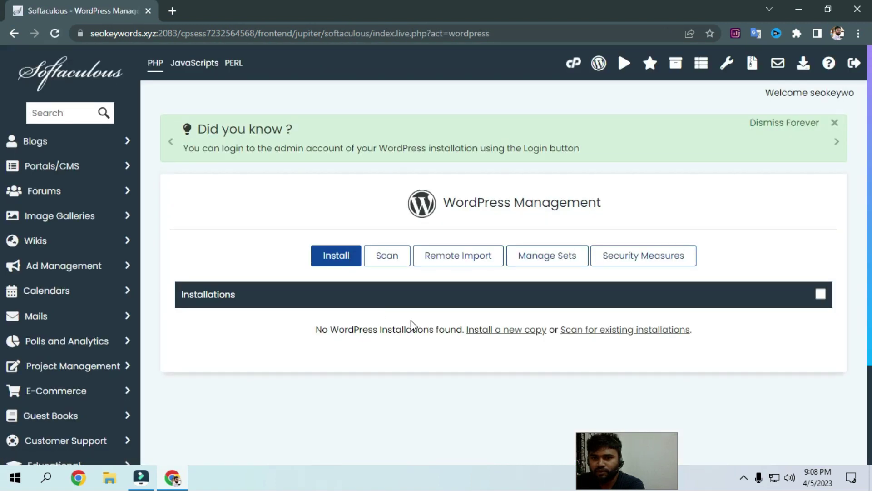
{"action": "scroll", "coordinate": [410, 319], "scroll_direction": "down", "scroll_amount": 2}
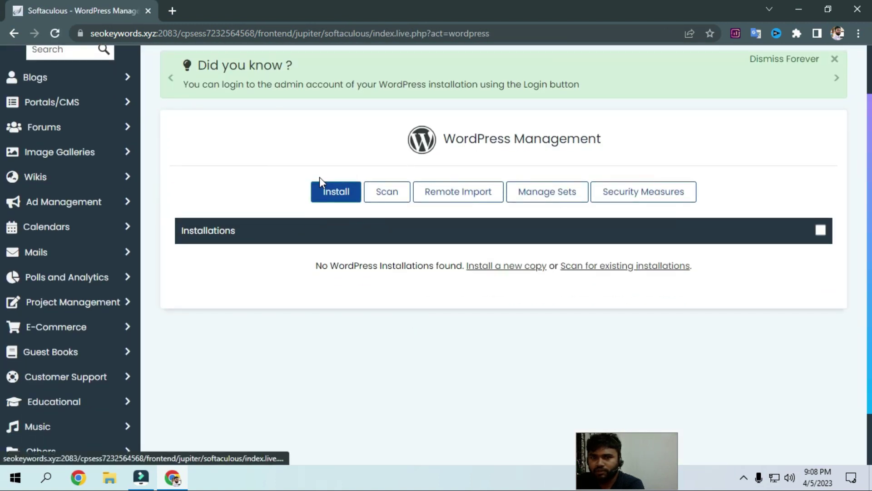
{"action": "left_click", "coordinate": [344, 195]}
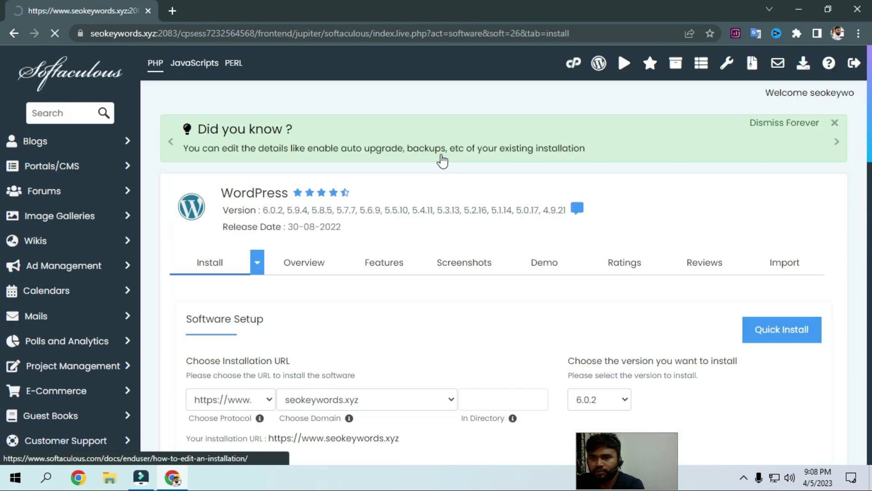
{"action": "scroll", "coordinate": [354, 296], "scroll_direction": "down", "scroll_amount": 1}
{"action": "scroll", "coordinate": [354, 296], "scroll_direction": "down", "scroll_amount": 1}
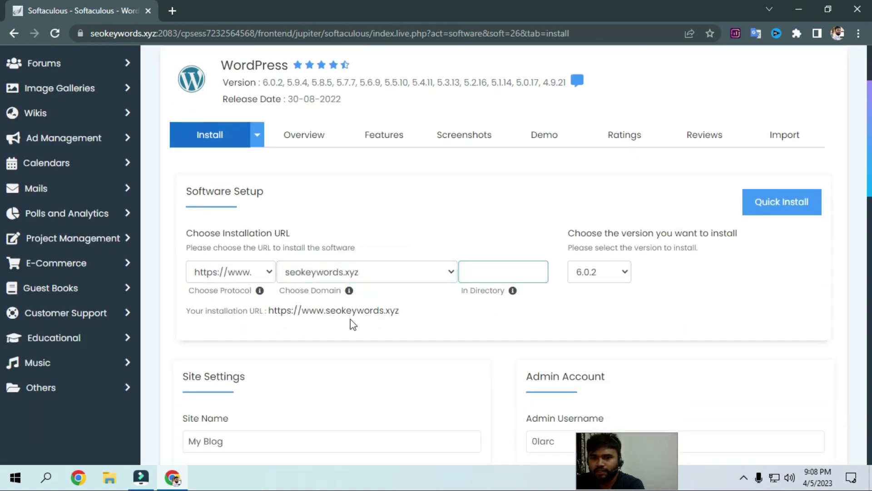
{"action": "scroll", "coordinate": [363, 261], "scroll_direction": "up", "scroll_amount": 1}
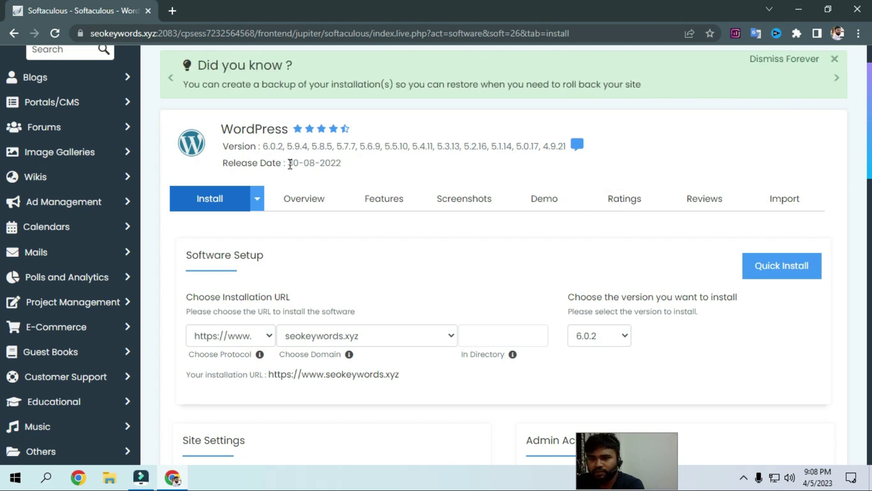
{"action": "scroll", "coordinate": [436, 365], "scroll_direction": "down", "scroll_amount": 1}
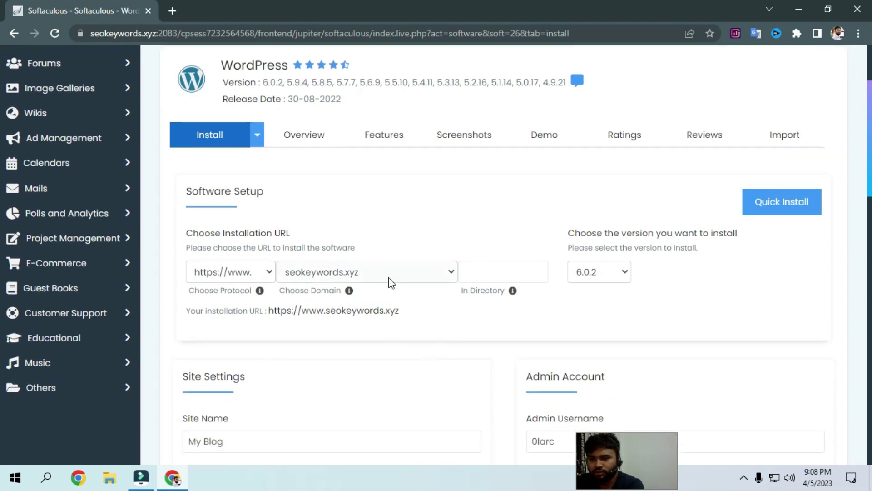
{"action": "left_click", "coordinate": [271, 273]}
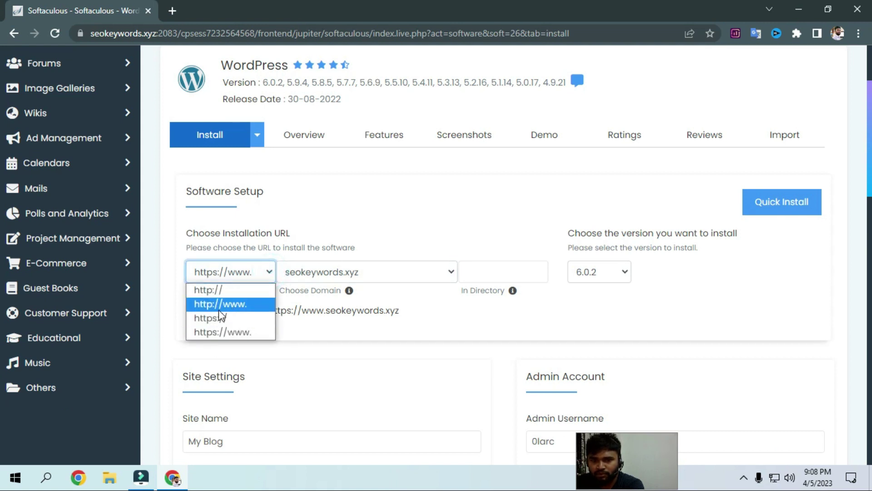
{"action": "left_click", "coordinate": [255, 326]}
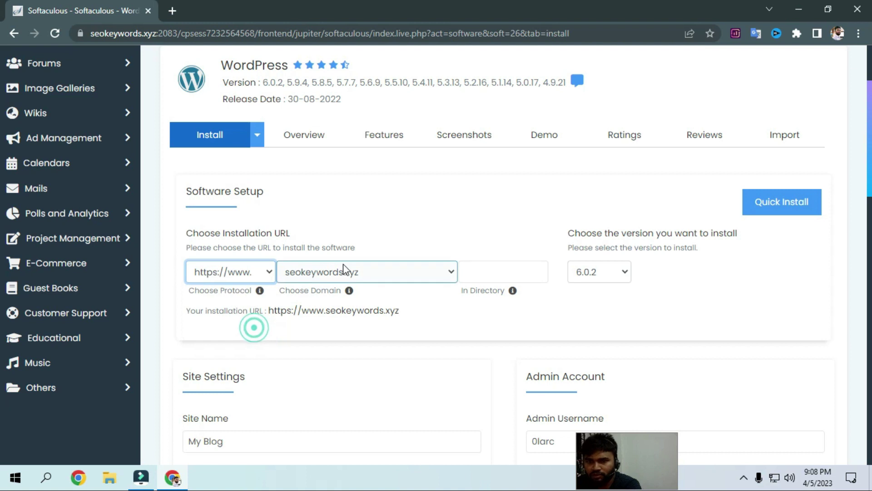
{"action": "left_click", "coordinate": [502, 274]}
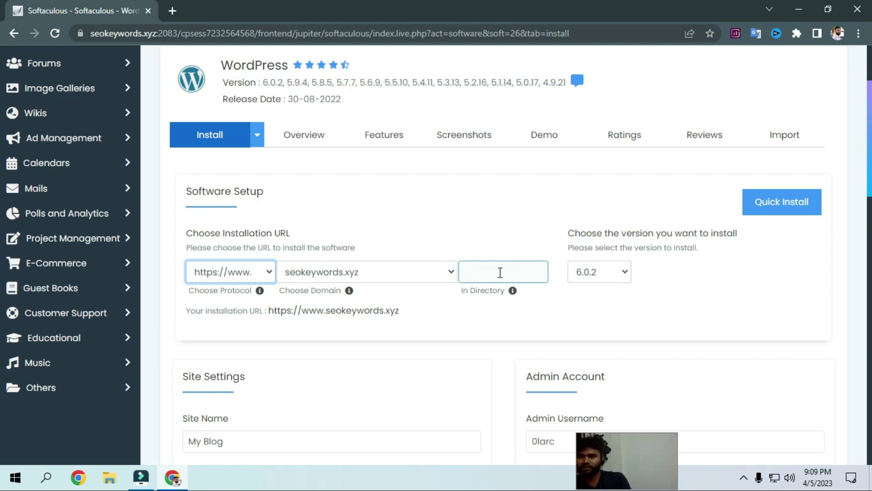
{"action": "scroll", "coordinate": [571, 348], "scroll_direction": "down", "scroll_amount": 1}
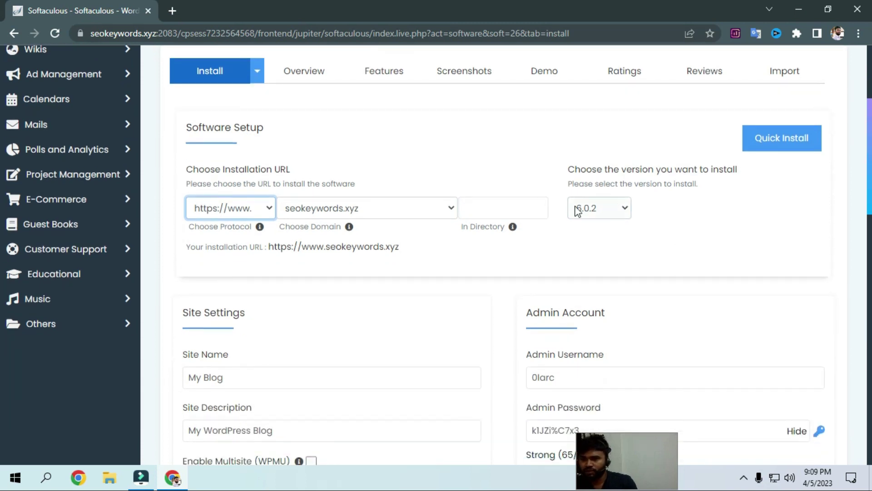
Replace the default site name 'My Blog' with 'SEO EXPERT'
{"action": "scroll", "coordinate": [472, 330], "scroll_direction": "down", "scroll_amount": 2}
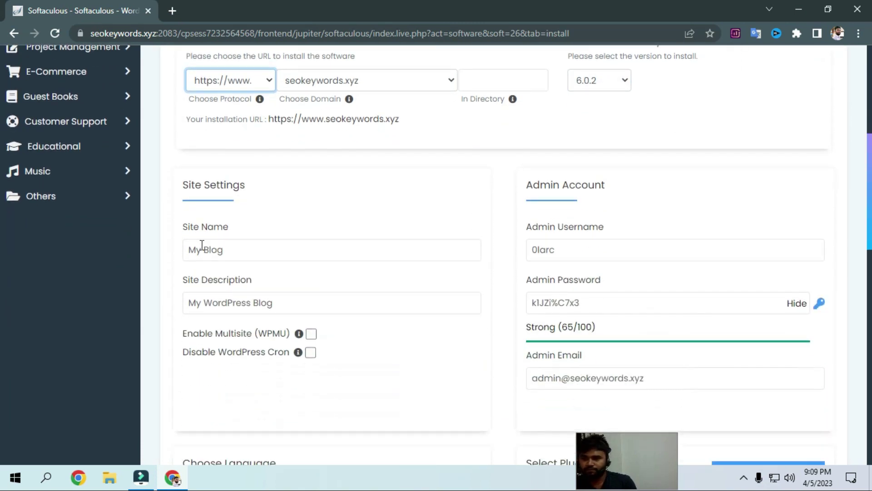
{"action": "left_click_drag", "start_coordinate": [189, 252], "coordinate": [244, 251]}
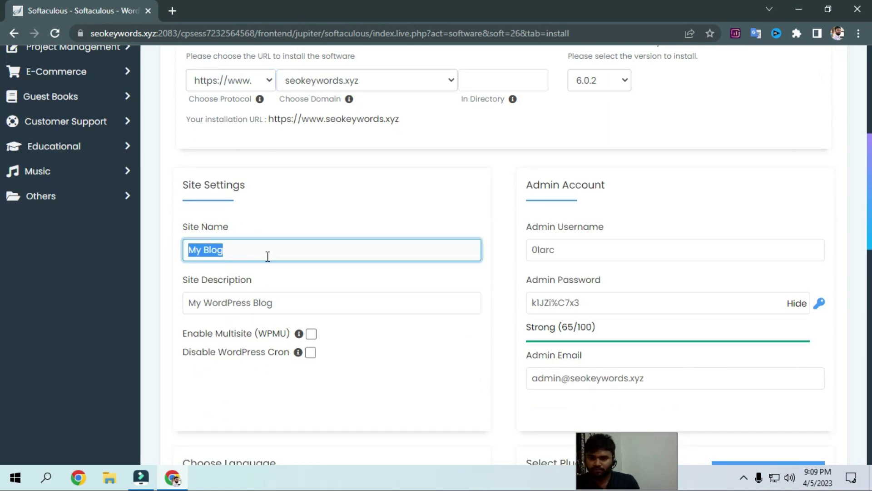
{"action": "key", "text": "BackSpace"}
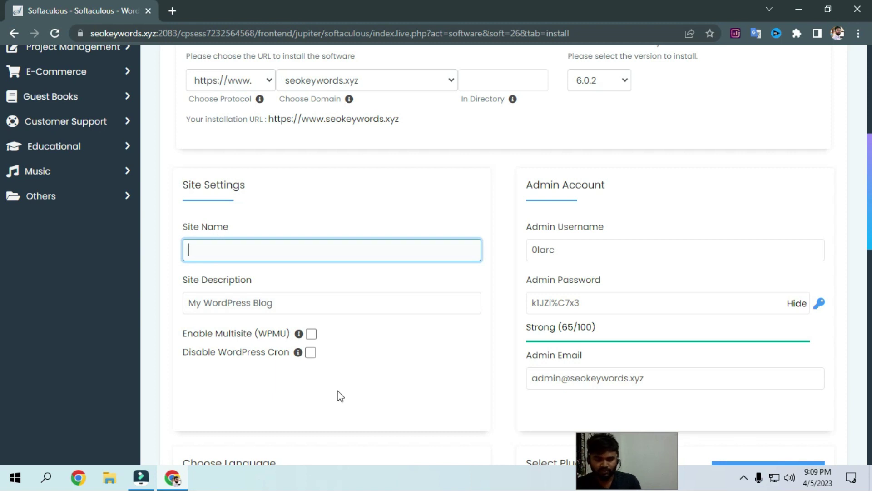
{"action": "type", "text": "Se"}
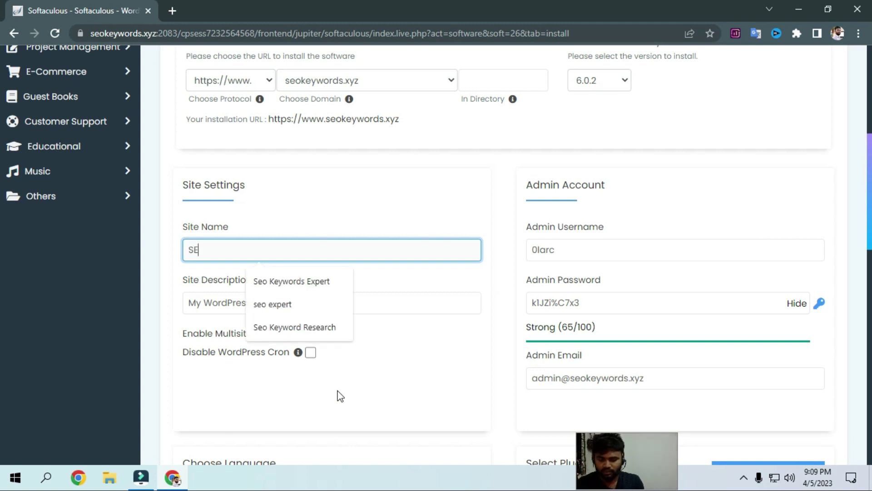
{"action": "type", "text": "O "}
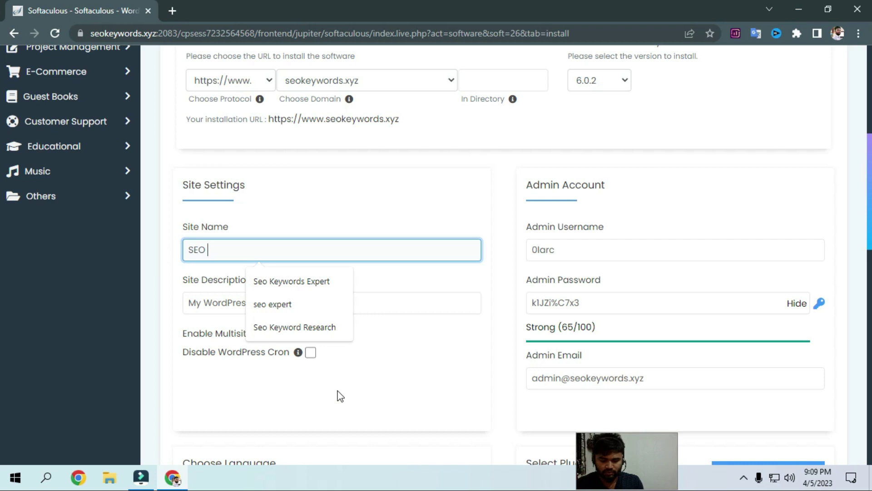
{"action": "type", "text": "EXPERT"}
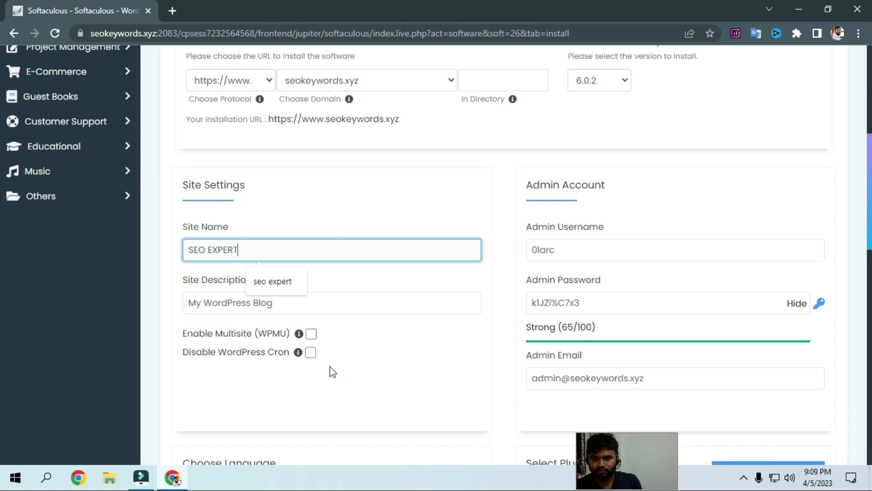
Change the site description to 'Best Seo Expert In Bangladesh'
{"action": "scroll", "coordinate": [302, 312], "scroll_direction": "down", "scroll_amount": 1}
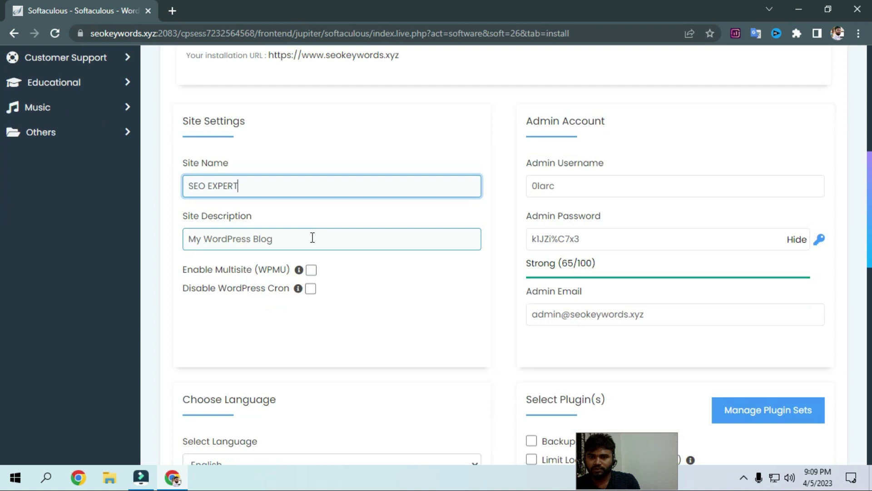
{"action": "triple_click", "coordinate": [309, 237]}
{"action": "key", "text": "BackSpace"}
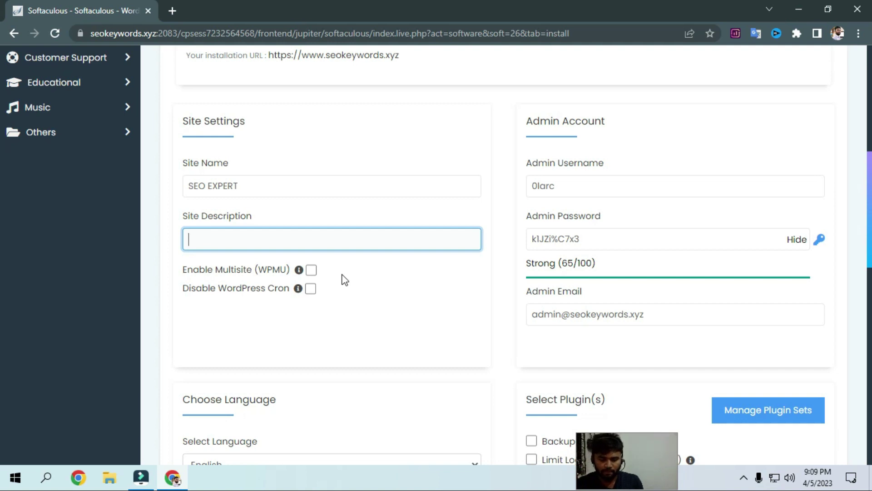
{"action": "type", "text": "B"}
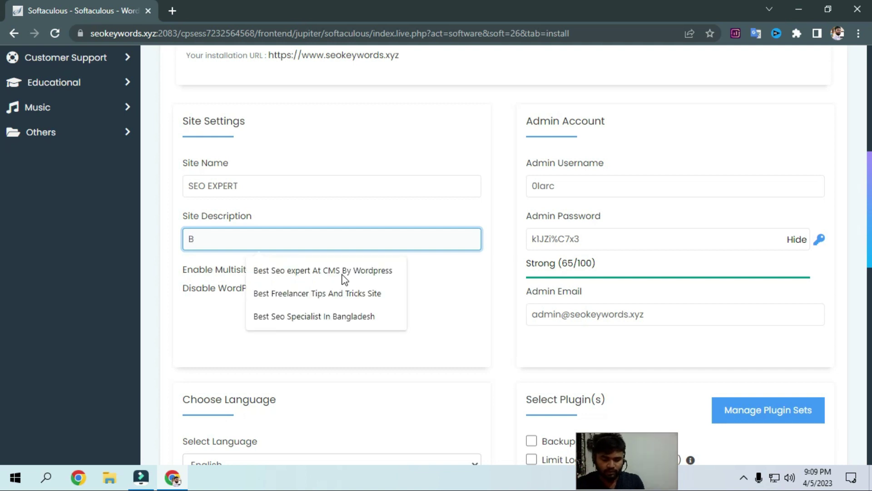
{"action": "type", "text": "est S"}
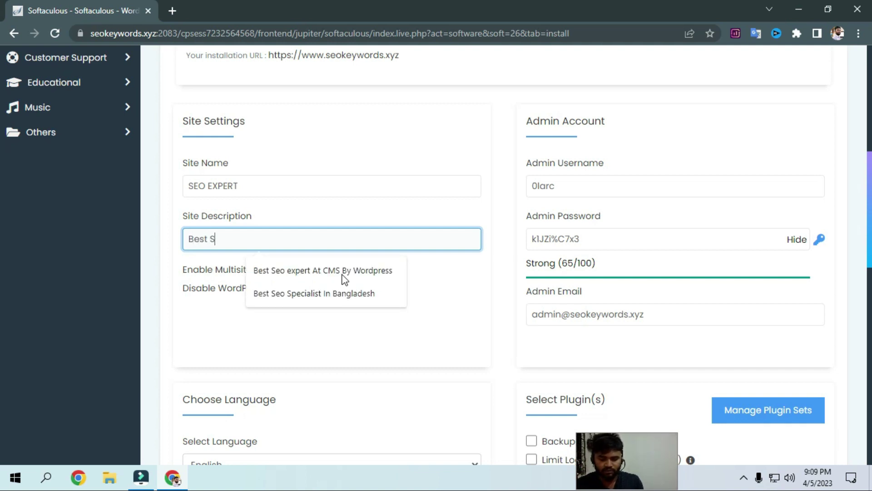
{"action": "type", "text": "eo Expe"}
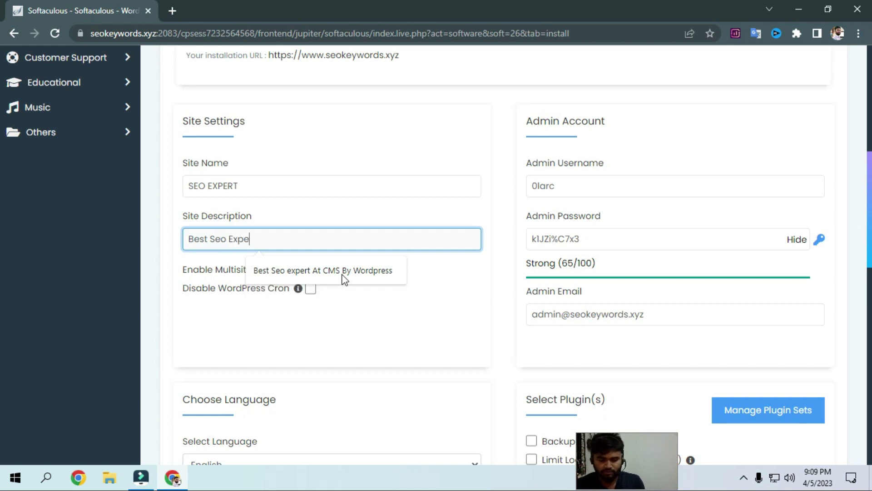
{"action": "type", "text": "rt In Ban"}
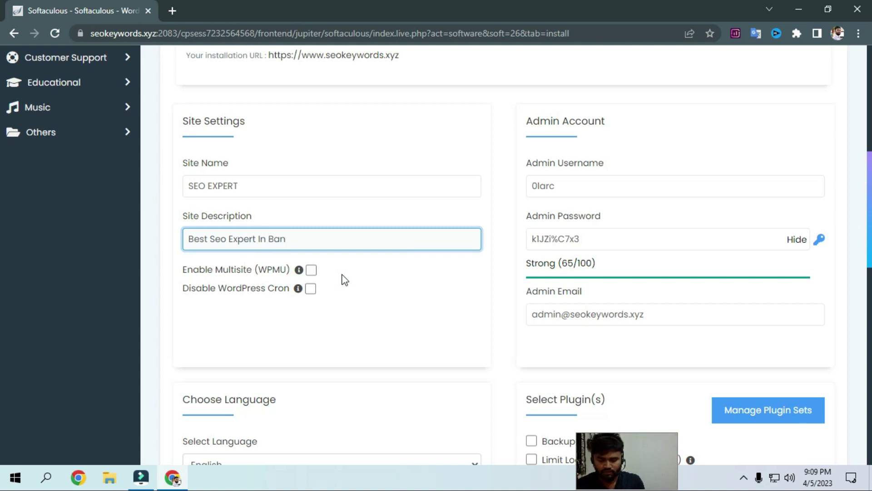
{"action": "type", "text": "gladesh"}
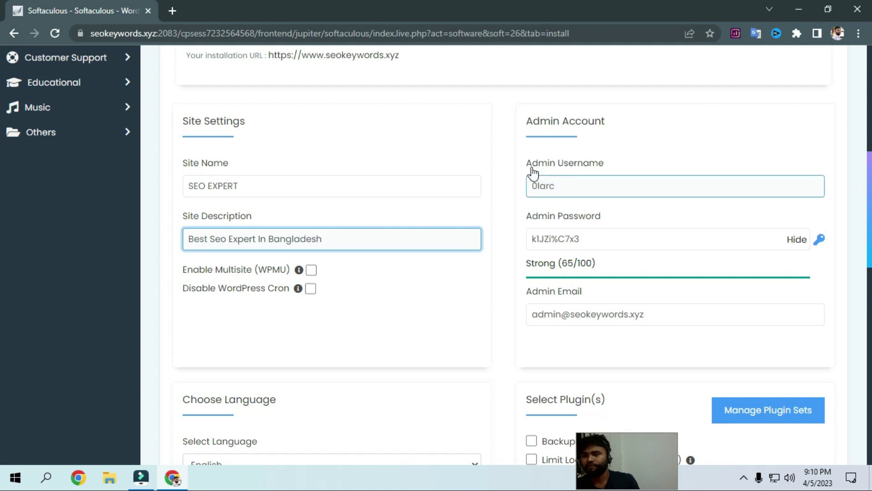
Replace the default admin username with a new one
{"action": "double_click", "coordinate": [570, 187]}
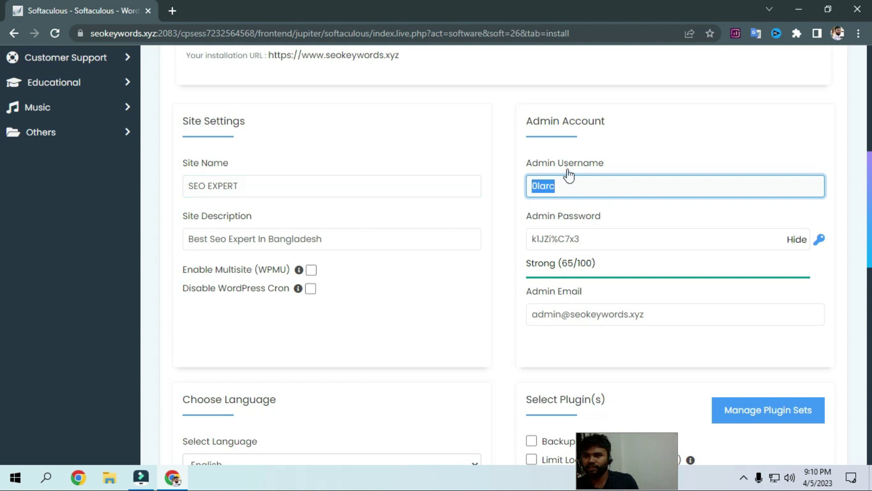
{"action": "key", "text": "BackSpace"}
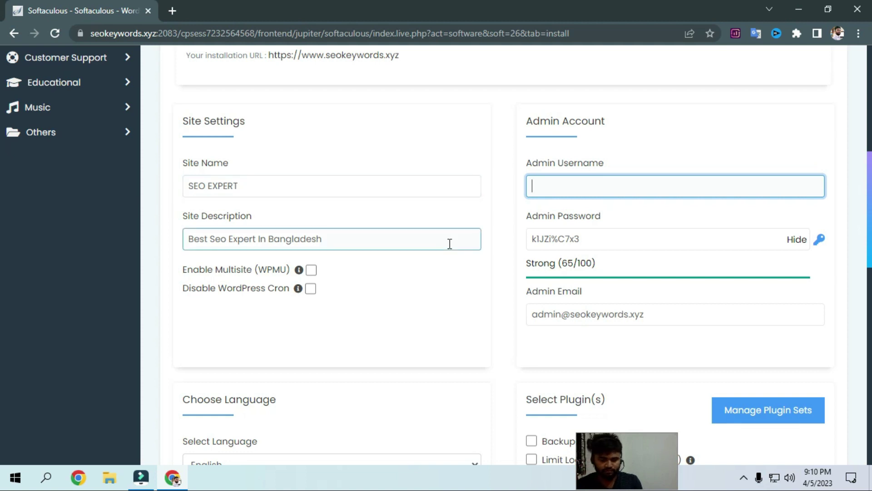
{"action": "type", "text": "Seo"}
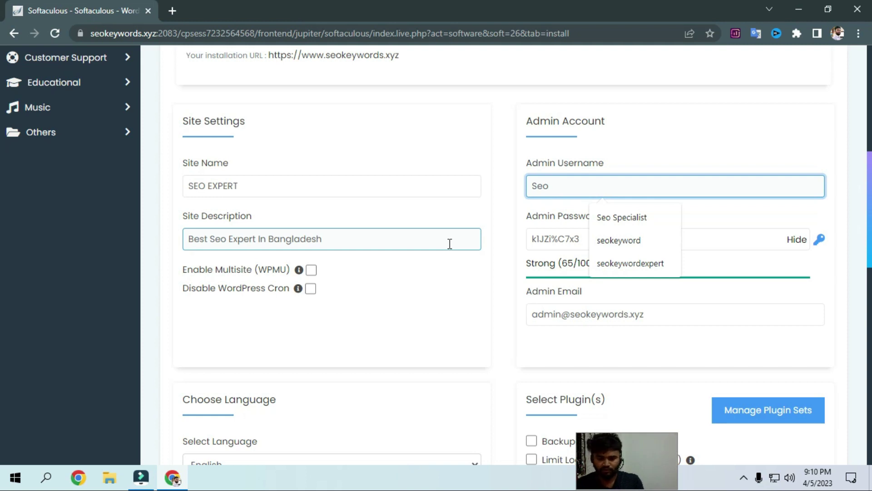
{"action": "type", "text": "expert"}
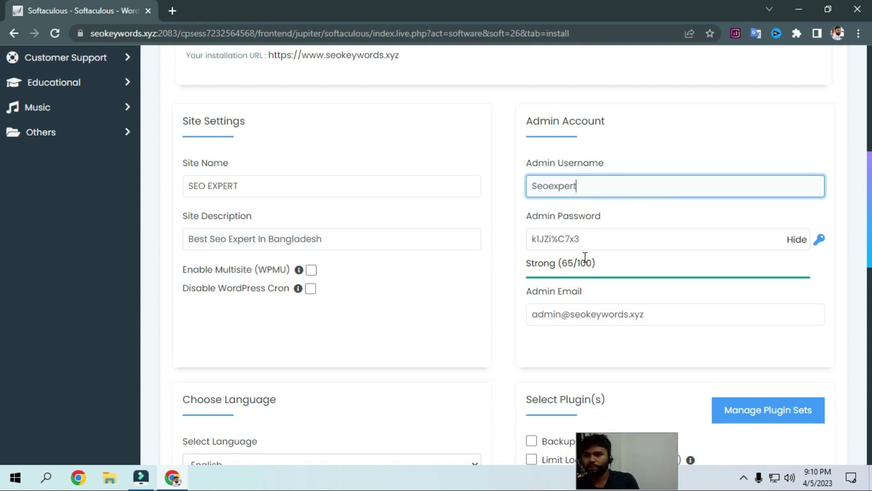
Replace the generated admin password with a new password of your own
{"action": "left_click", "coordinate": [797, 241]}
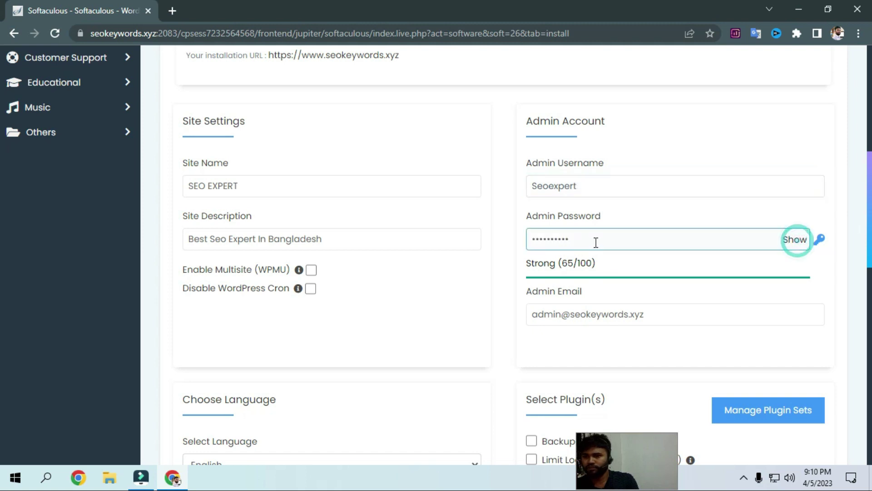
{"action": "left_click_drag", "start_coordinate": [596, 243], "coordinate": [503, 241]}
{"action": "key", "text": "BackSpace"}
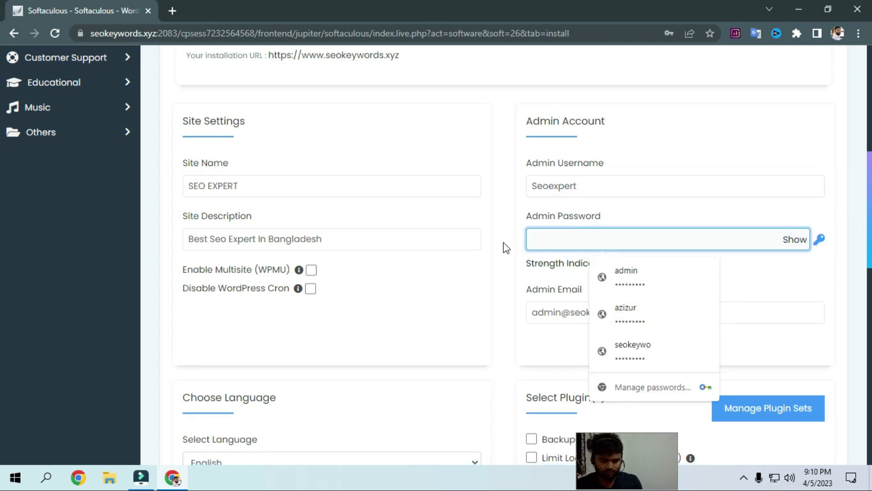
{"action": "type", "text": "1234"}
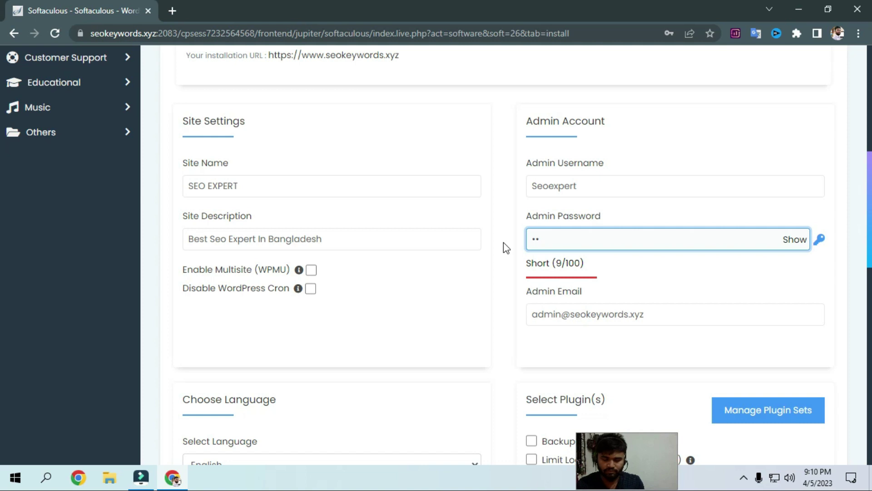
{"action": "type", "text": "567"}
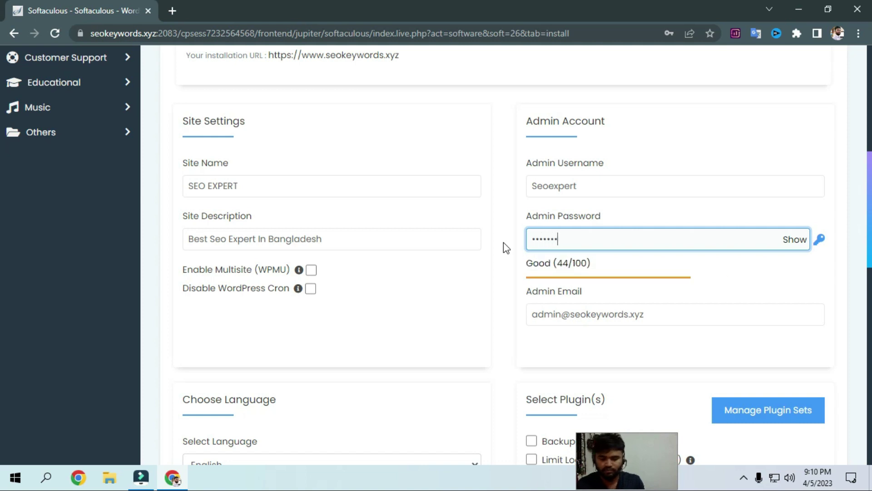
{"action": "type", "text": "89"}
{"action": "left_click", "coordinate": [609, 313]}
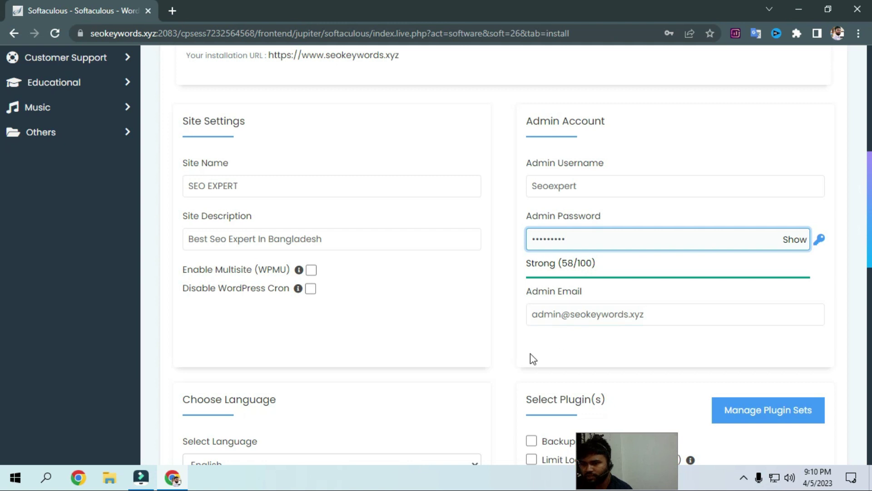
{"action": "scroll", "coordinate": [486, 328], "scroll_direction": "down", "scroll_amount": 4}
Run the WordPress installation and save the admin login in Chrome
{"action": "scroll", "coordinate": [591, 300], "scroll_direction": "down", "scroll_amount": 11}
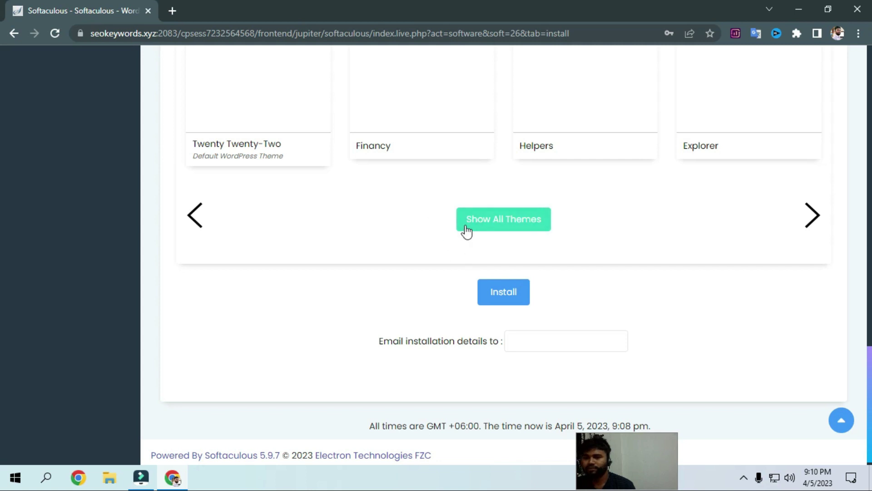
{"action": "scroll", "coordinate": [559, 341], "scroll_direction": "down", "scroll_amount": 1}
{"action": "left_click", "coordinate": [507, 287]}
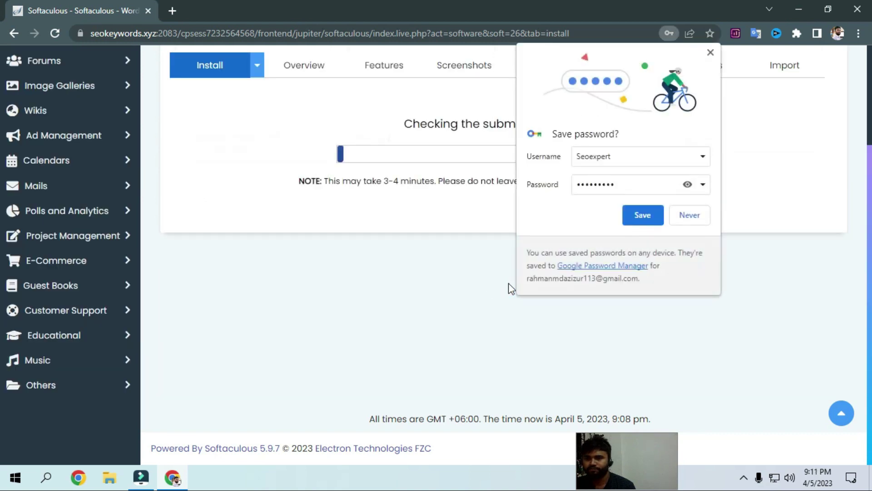
{"action": "left_click", "coordinate": [639, 212]}
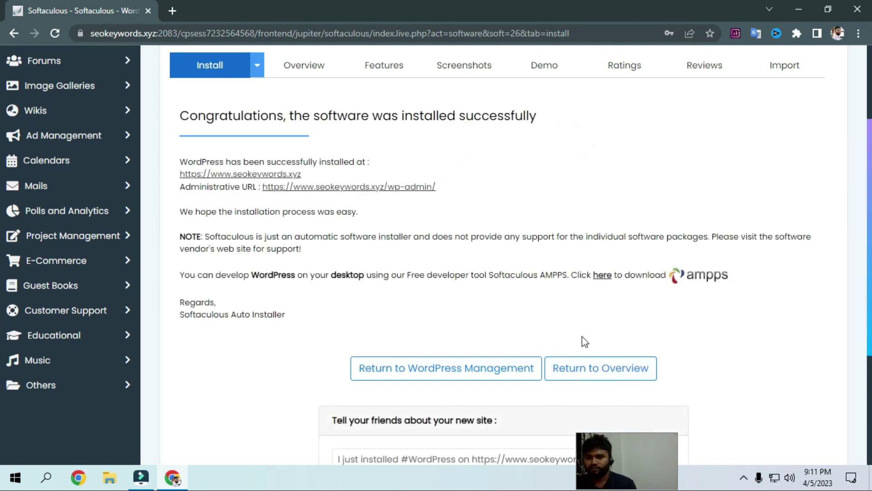
Review the installation success message with the wp-admin URL, then open a new Chrome tab
{"action": "scroll", "coordinate": [436, 309], "scroll_direction": "down", "scroll_amount": 3}
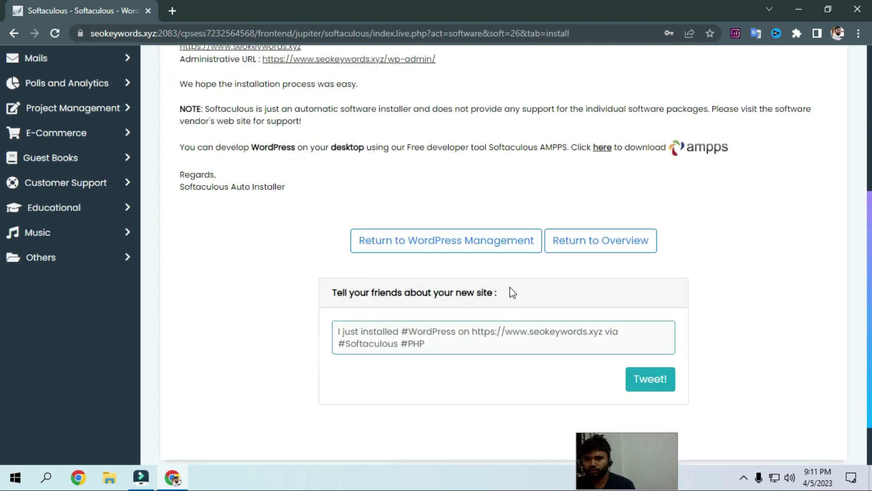
{"action": "scroll", "coordinate": [500, 295], "scroll_direction": "up", "scroll_amount": 4}
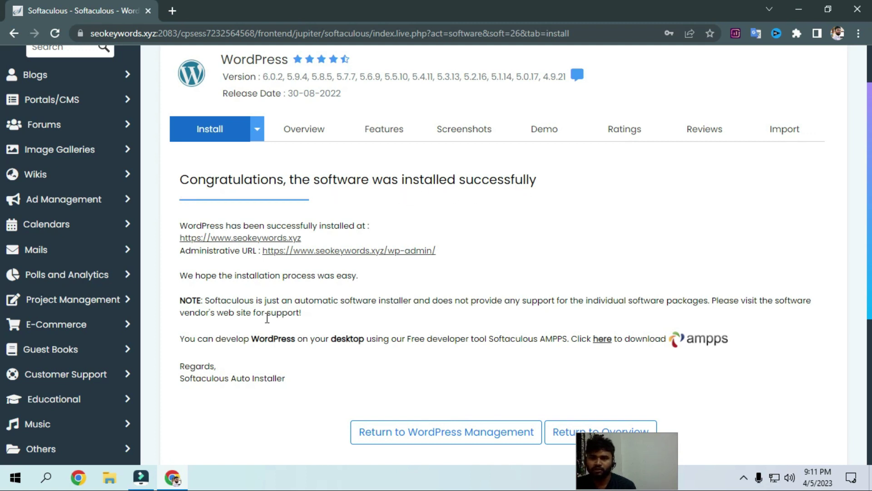
{"action": "left_click", "coordinate": [172, 10]}
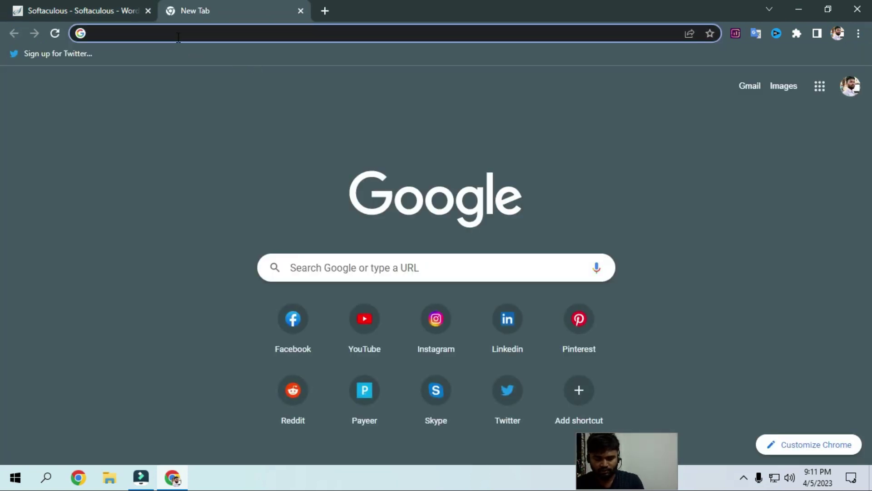
Try loading seokeywords.xyz/wp-admin, then close that not-secure tab to return to Softaculous's install confirmation
{"action": "type", "text": "www.seokeywords.xyz"}
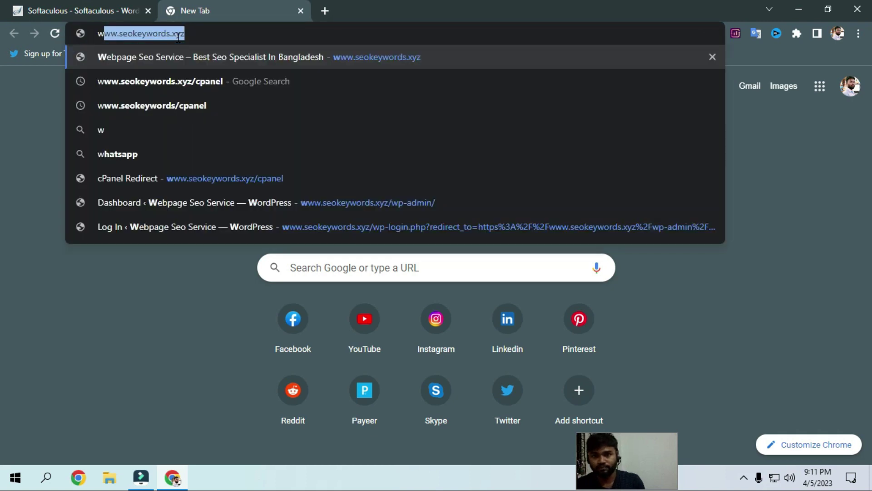
{"action": "left_click", "coordinate": [195, 35]}
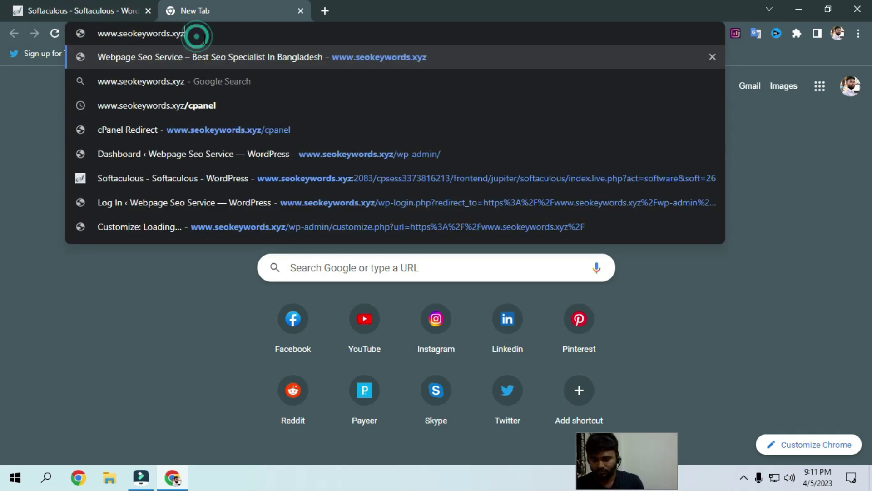
{"action": "type", "text": "/w"}
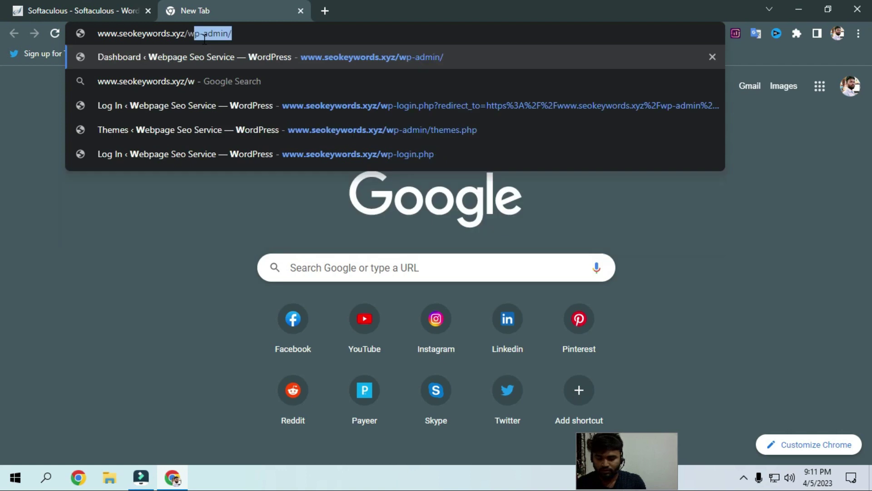
{"action": "type", "text": "p-admin"}
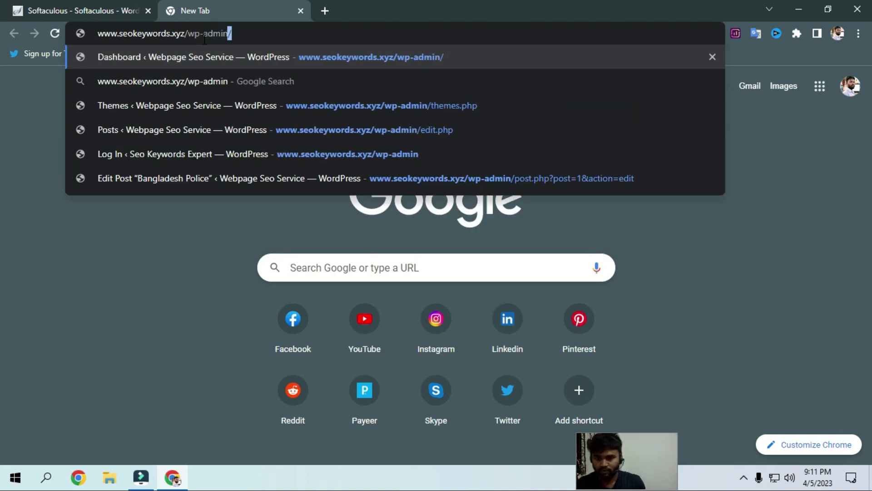
{"action": "key", "text": "Return"}
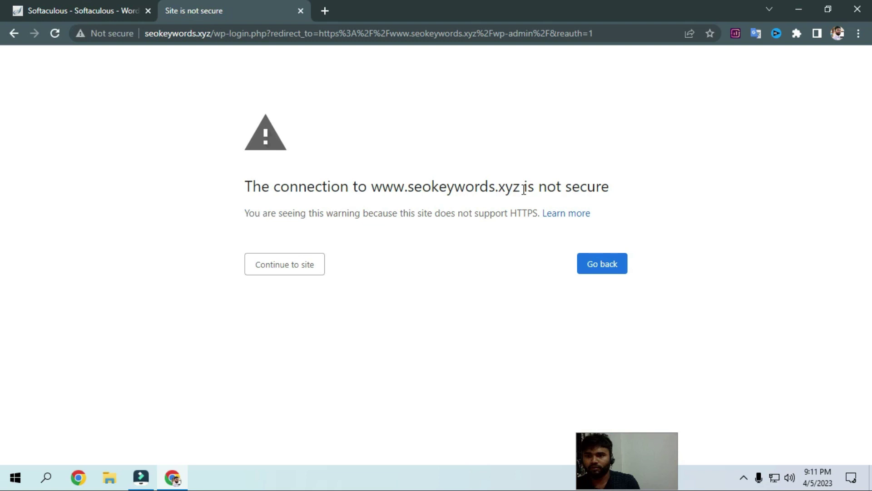
{"action": "left_click", "coordinate": [300, 11]}
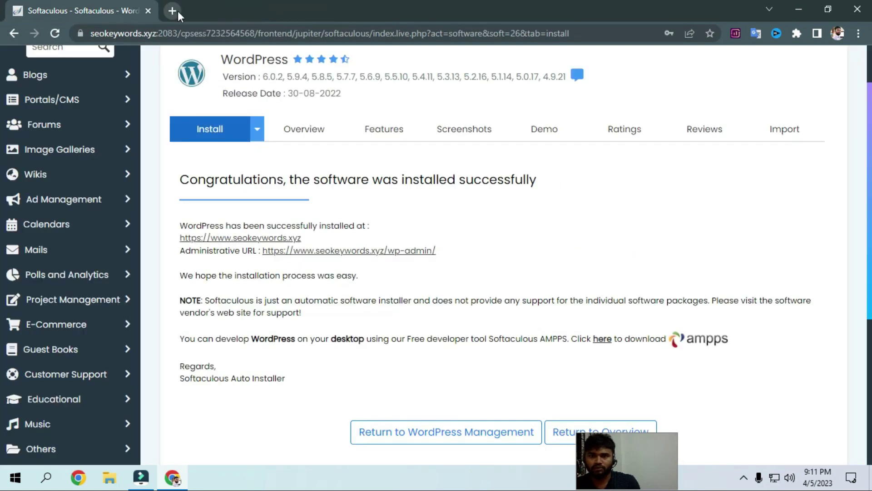
{"action": "left_click", "coordinate": [172, 10]}
{"action": "left_click", "coordinate": [193, 32]}
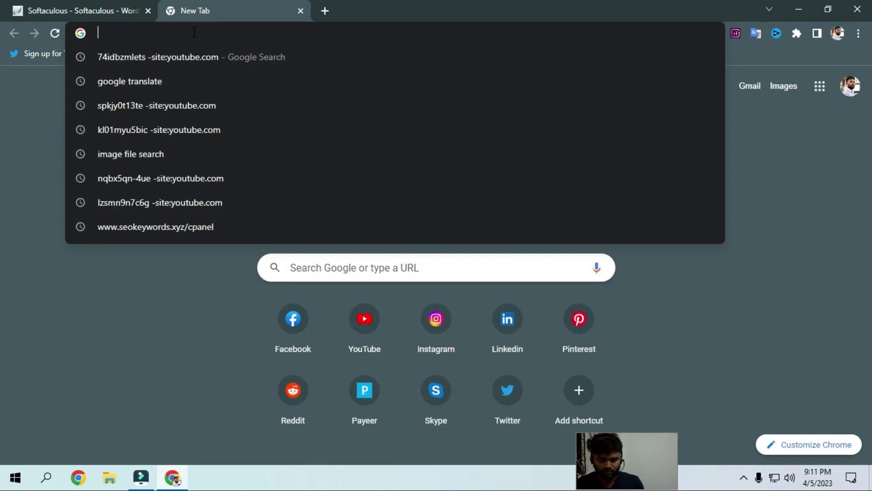
{"action": "type", "text": "h"}
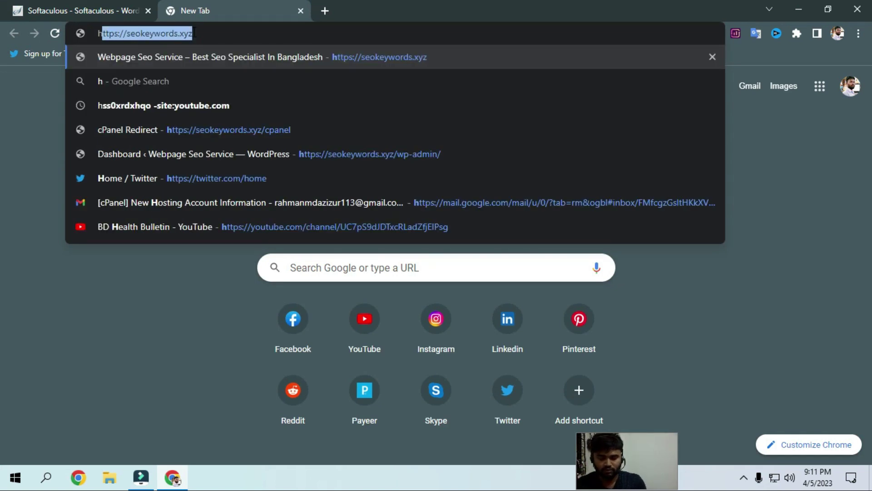
{"action": "type", "text": "tt"}
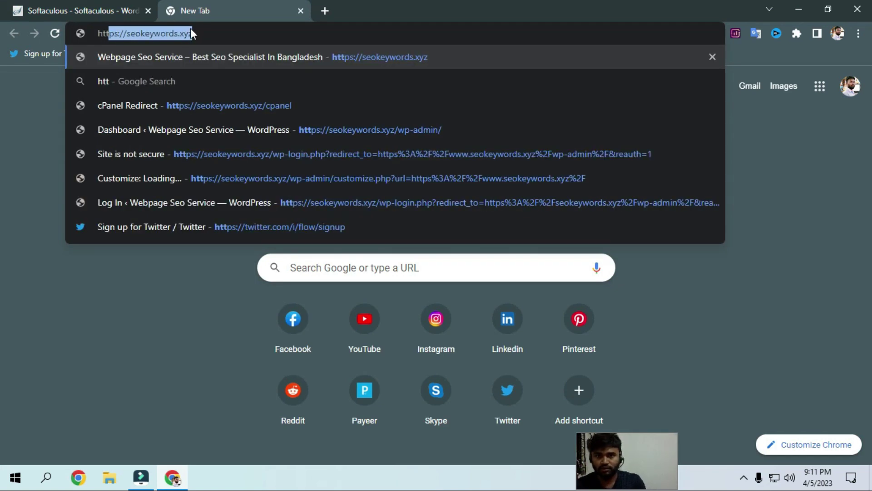
{"action": "left_click", "coordinate": [205, 34]}
{"action": "type", "text": "/"}
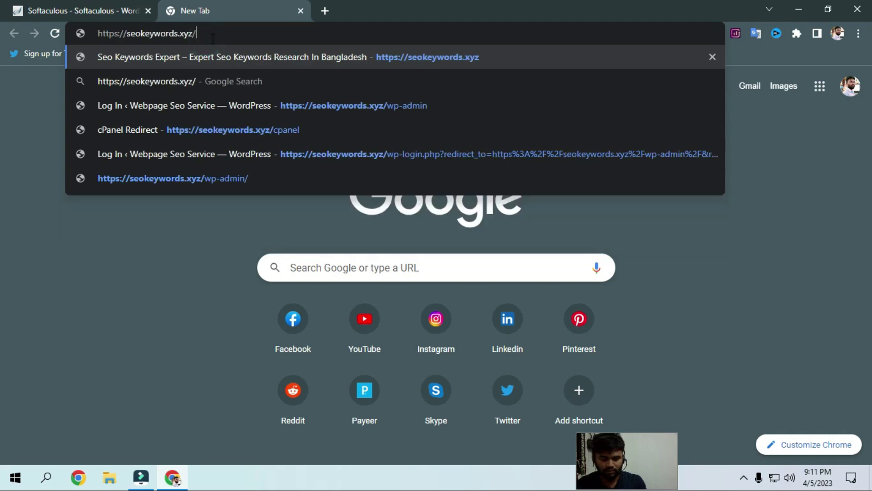
{"action": "type", "text": "wp-admin"}
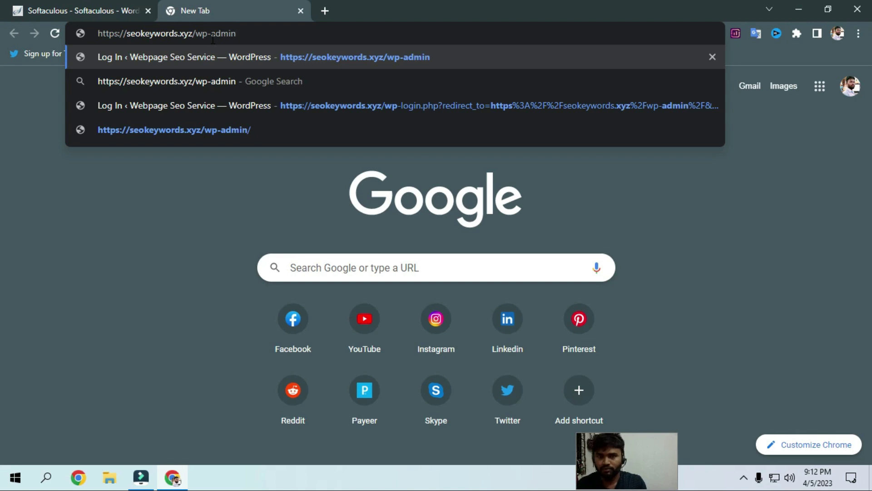
{"action": "key", "text": "Return"}
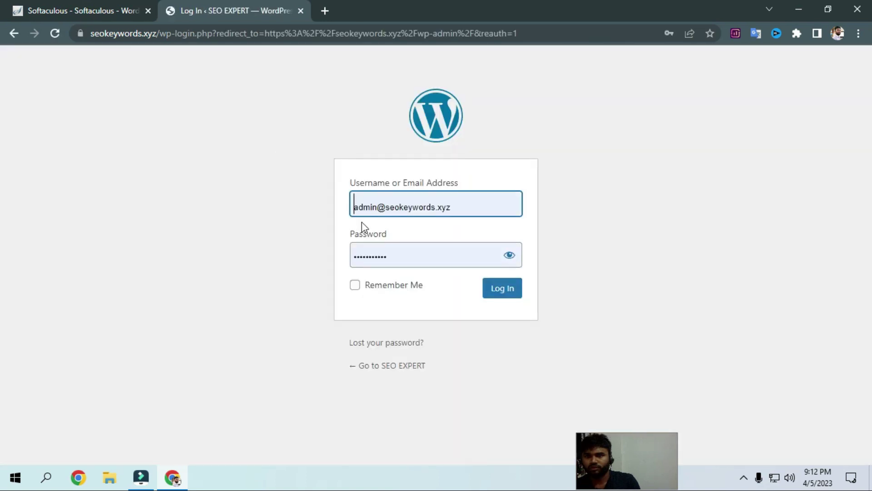
Replace the prefilled login with the new admin username and password, tick Remember Me, and log in
{"action": "left_click", "coordinate": [460, 209]}
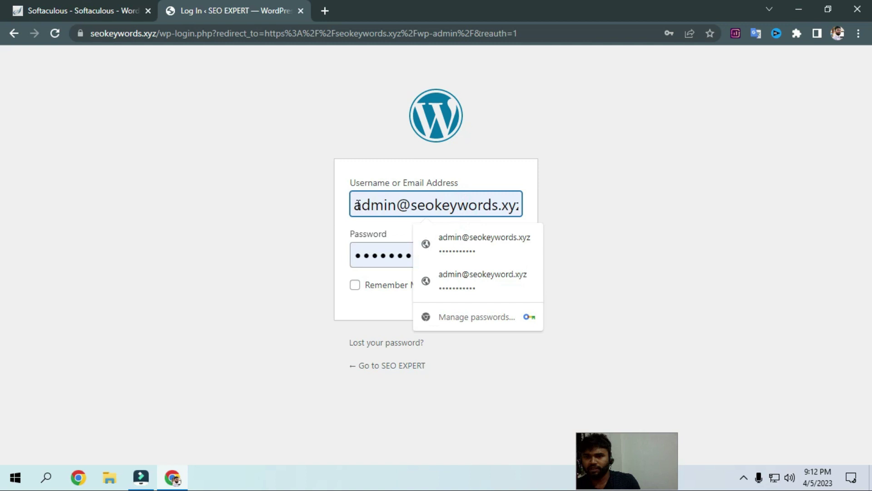
{"action": "left_click_drag", "start_coordinate": [356, 205], "coordinate": [568, 203]}
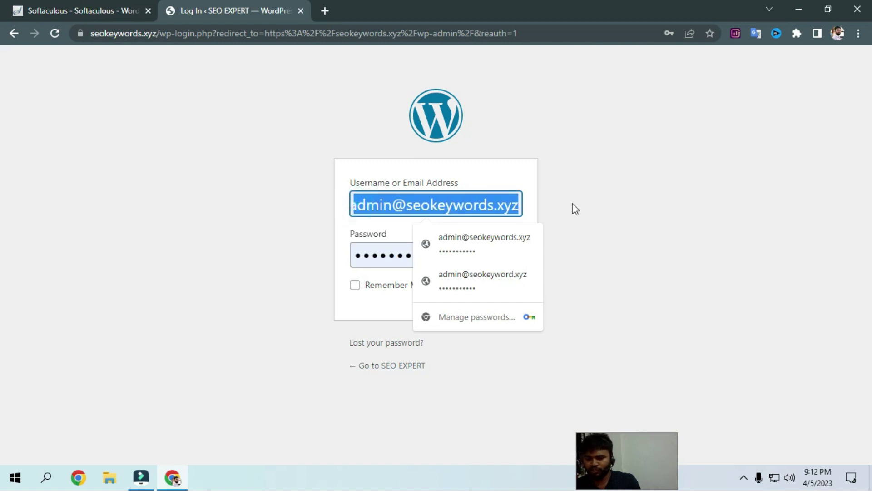
{"action": "key", "text": "BackSpace"}
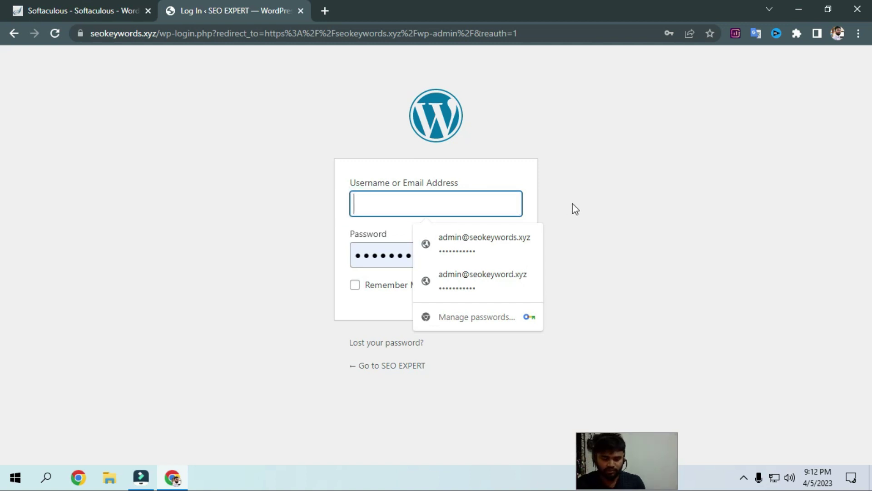
{"action": "type", "text": "seoex"}
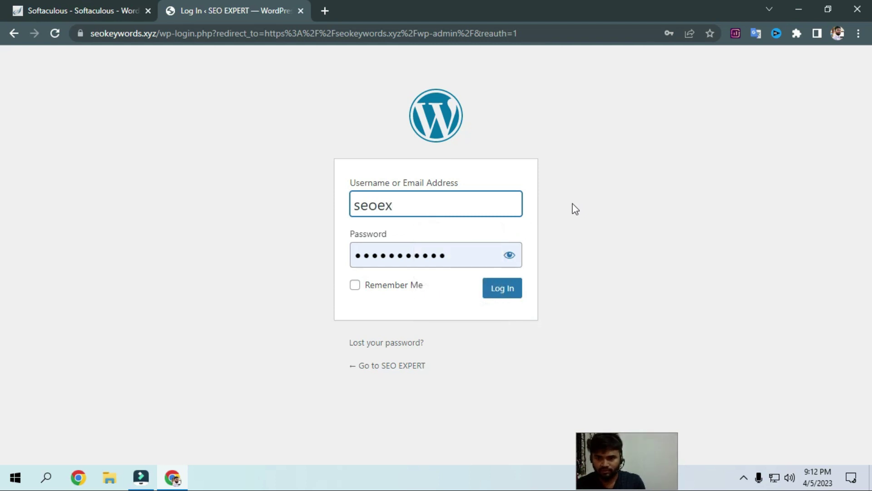
{"action": "type", "text": "pert"}
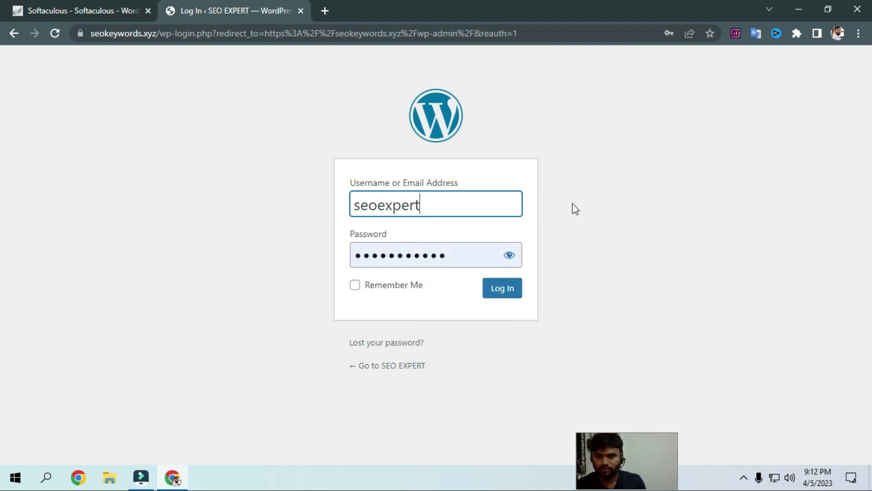
{"action": "left_click", "coordinate": [457, 257]}
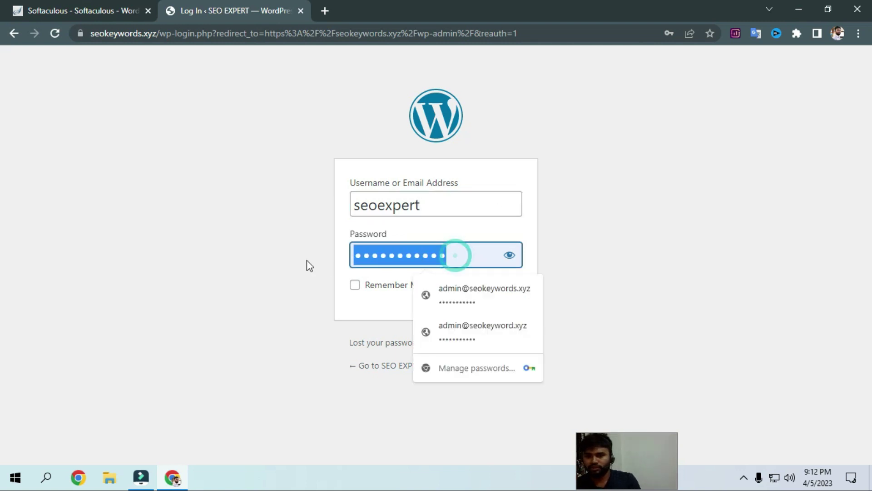
{"action": "key", "text": "BackSpace"}
{"action": "type", "text": "•••"}
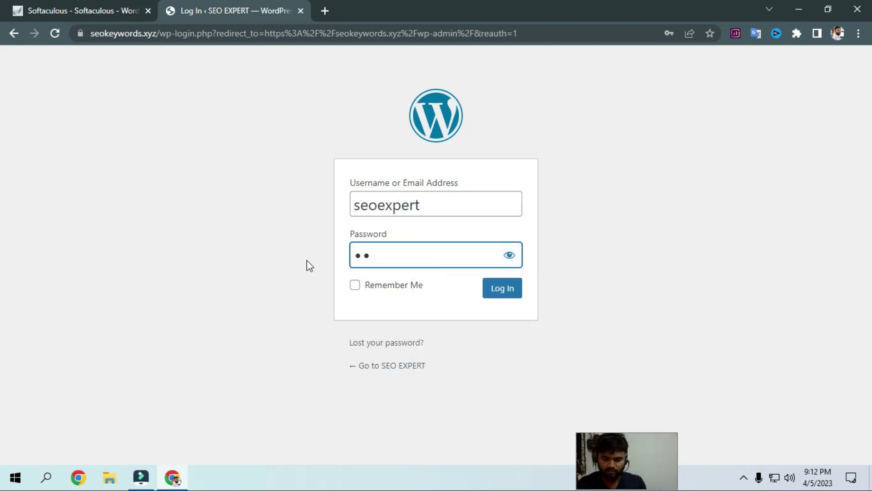
{"action": "type", "text": "••••"}
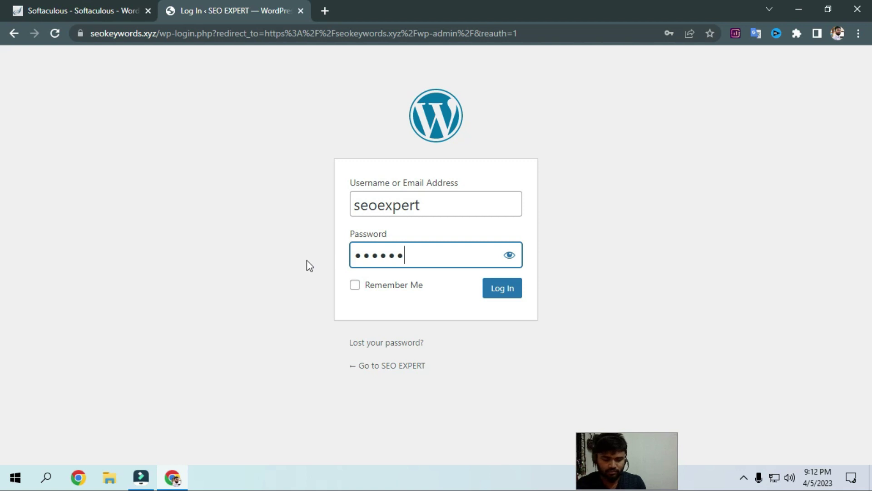
{"action": "type", "text": "••"}
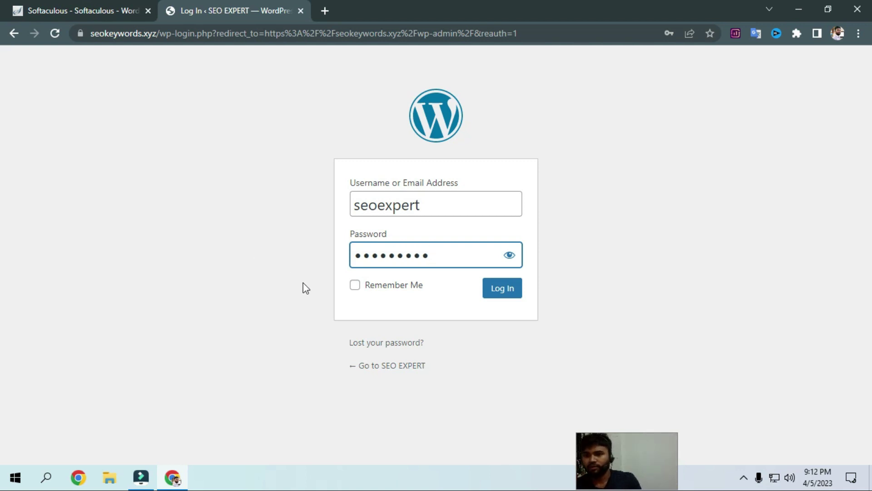
{"action": "left_click", "coordinate": [354, 293]}
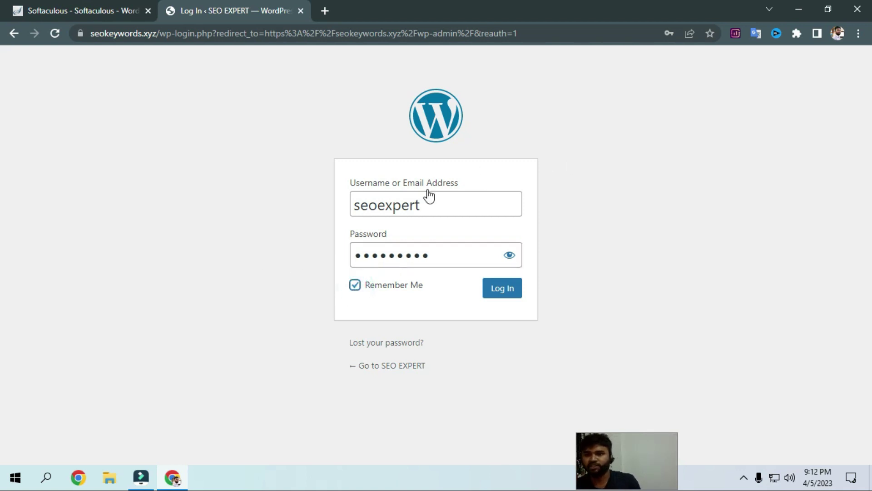
{"action": "left_click", "coordinate": [511, 297]}
{"action": "left_click", "coordinate": [512, 296]}
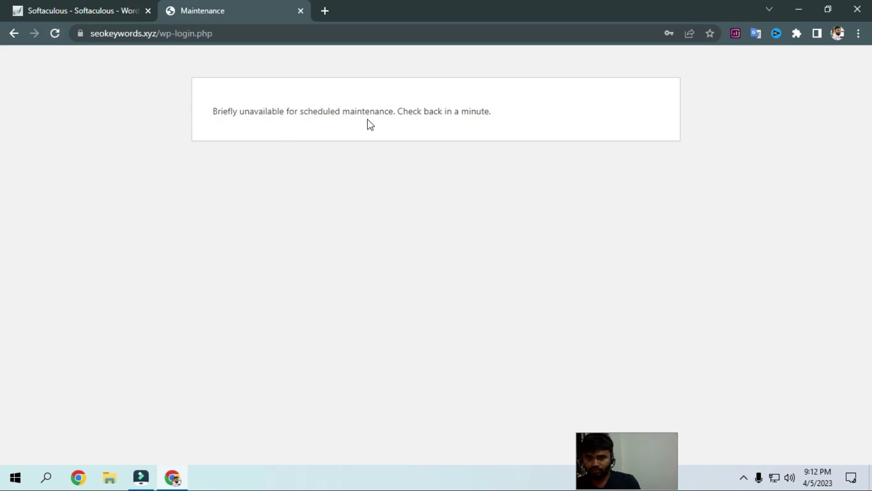
Reload and resend the login form to reach the SEO EXPERT Welcome to WordPress dashboard
{"action": "left_click", "coordinate": [55, 33]}
{"action": "left_click", "coordinate": [485, 129]}
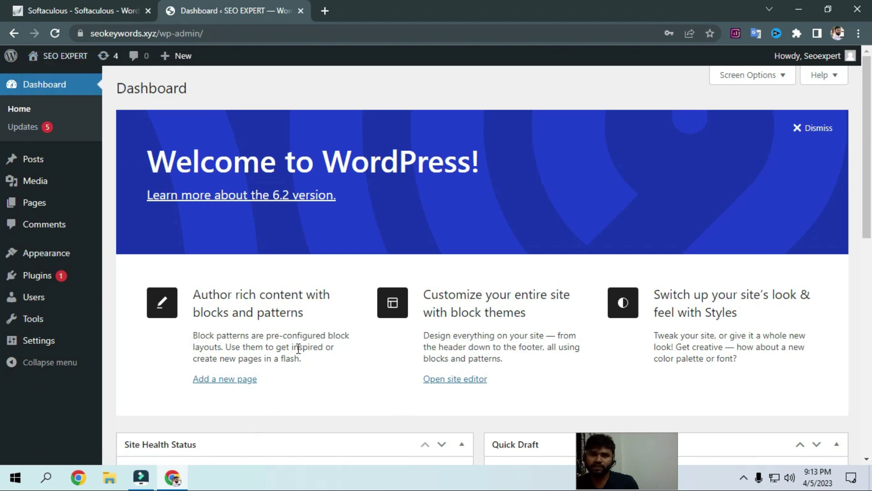
{"action": "scroll", "coordinate": [298, 348], "scroll_direction": "down", "scroll_amount": 2}
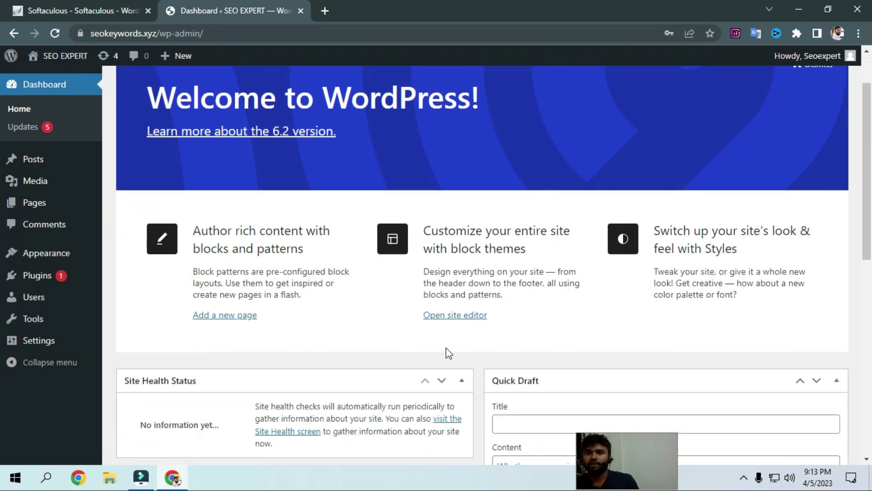
{"action": "left_click_drag", "start_coordinate": [606, 462], "coordinate": [394, 176]}
{"action": "left_click_drag", "start_coordinate": [465, 197], "coordinate": [674, 318]}
{"action": "left_click_drag", "start_coordinate": [569, 292], "coordinate": [473, 226]}
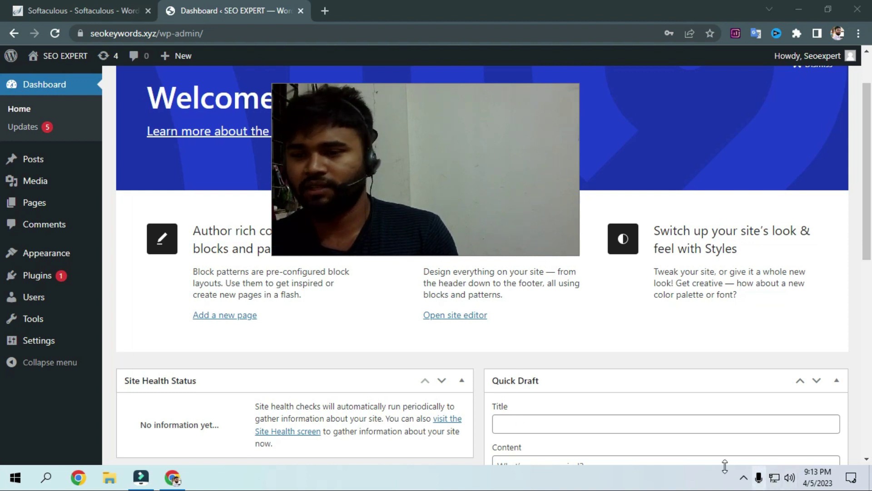
{"action": "left_click", "coordinate": [744, 477]}
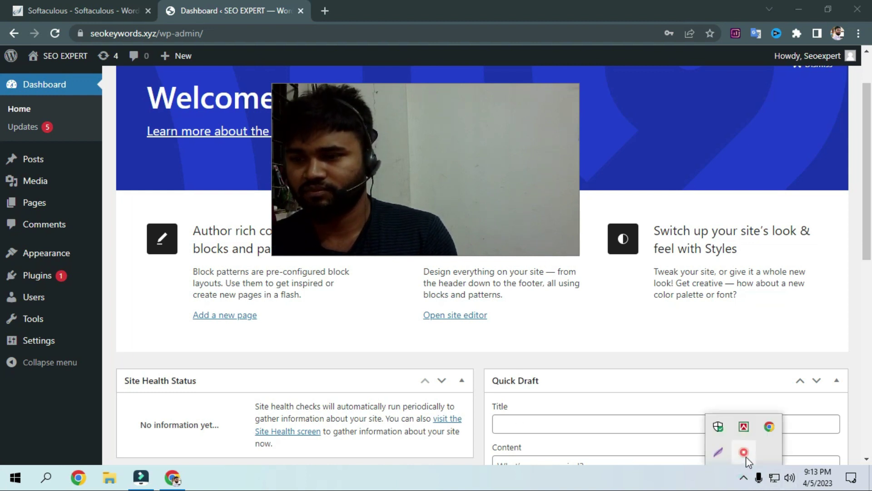